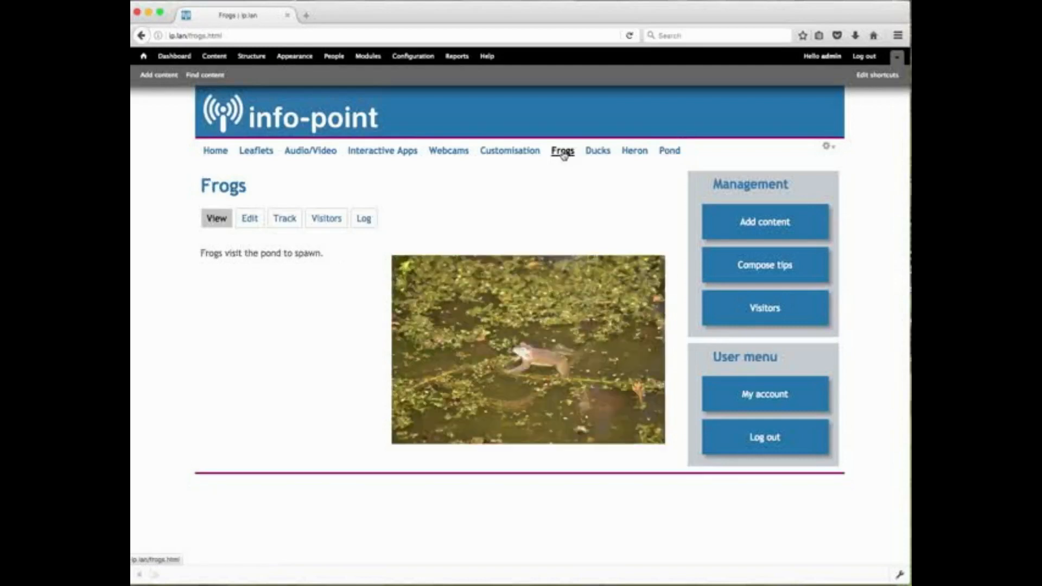
- View the Ducks, Heron and Pond pages of the site one after another
left_click(600, 154)
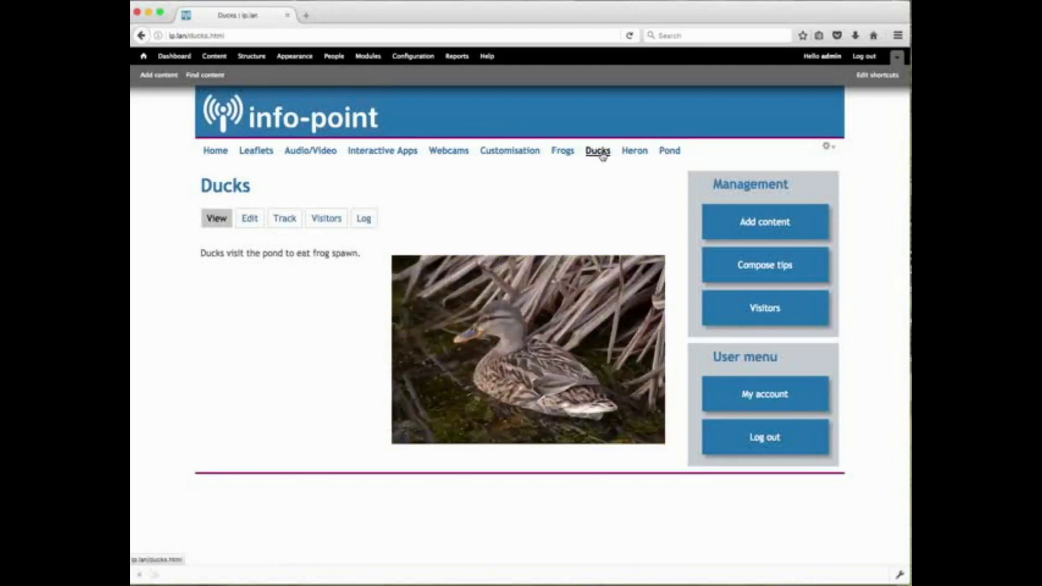
left_click(636, 153)
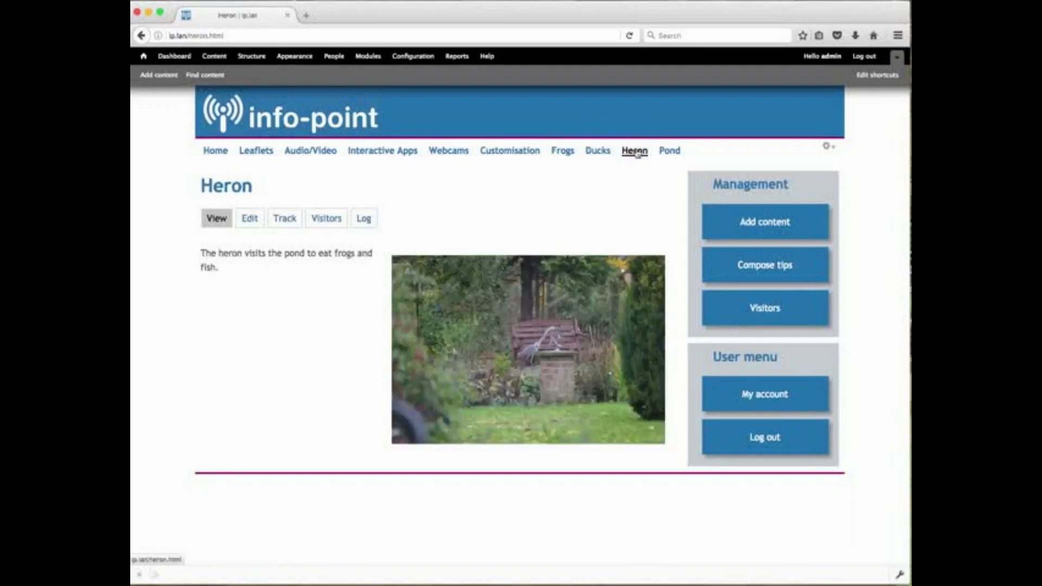
left_click(671, 153)
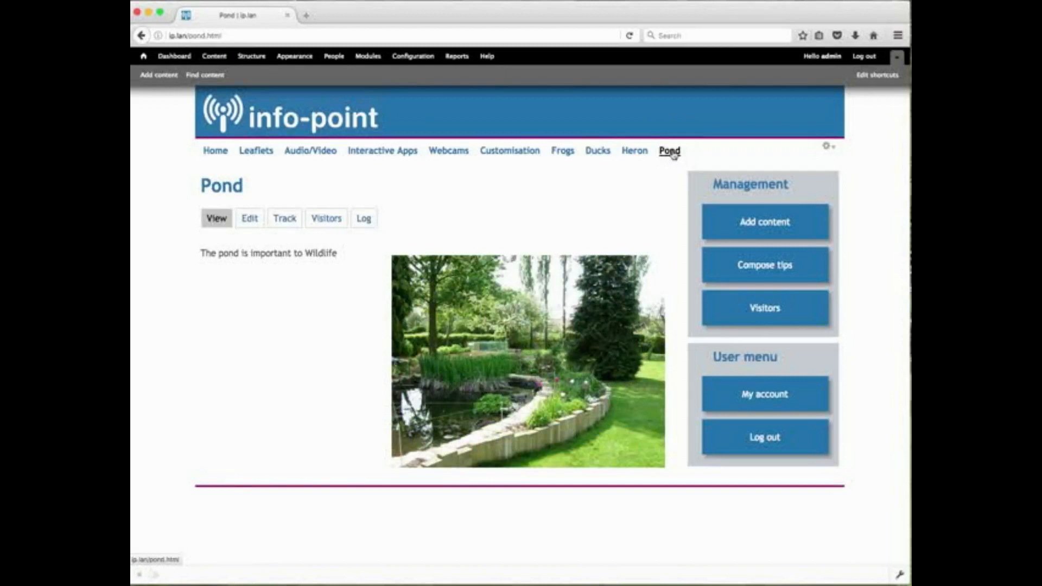
- Reorder the main menu links so Pond sits directly above Frogs, and save the configuration
left_click(836, 149)
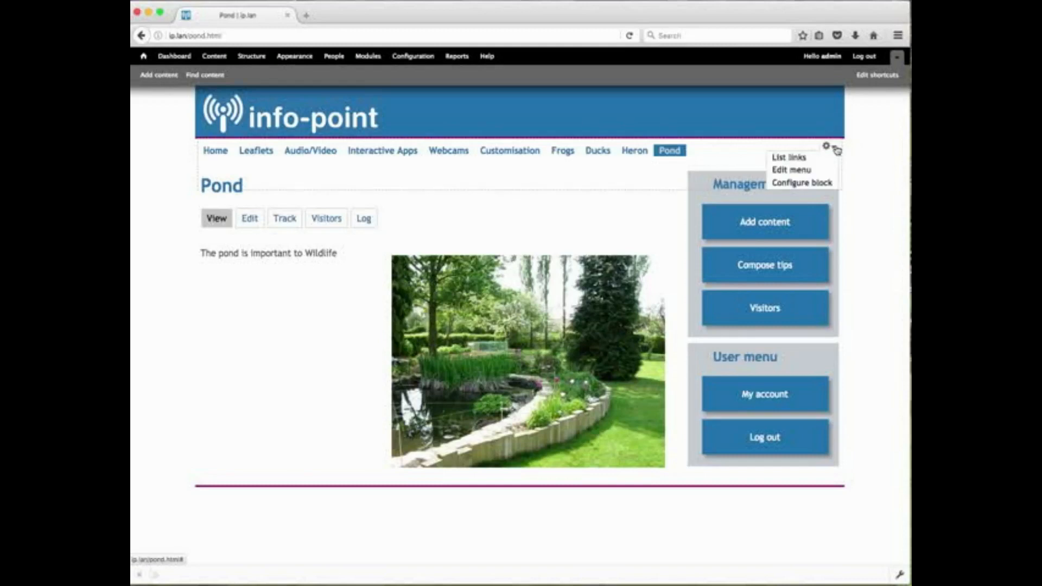
left_click(796, 158)
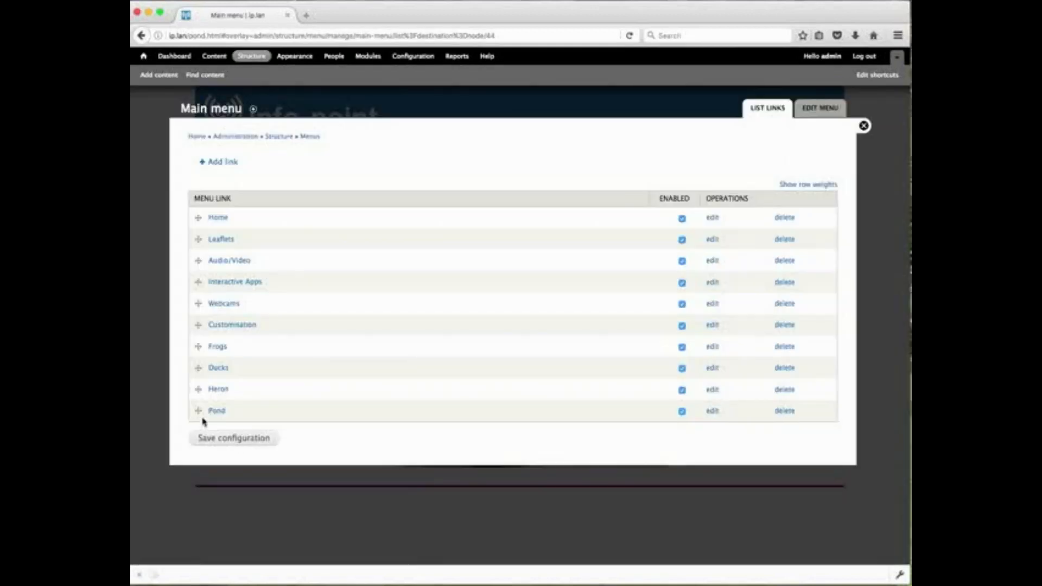
left_click_drag(198, 413, 198, 350)
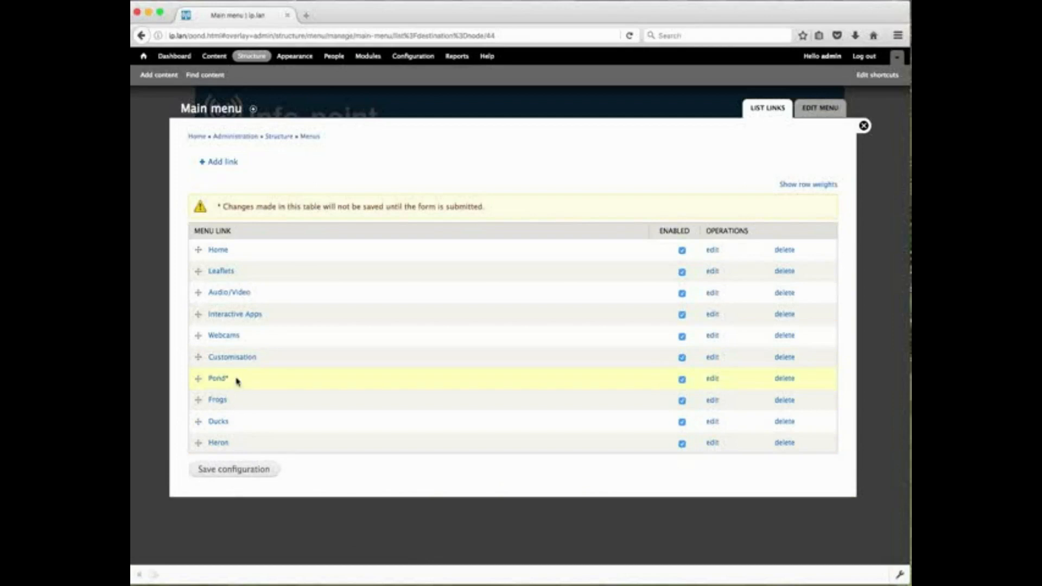
left_click(239, 472)
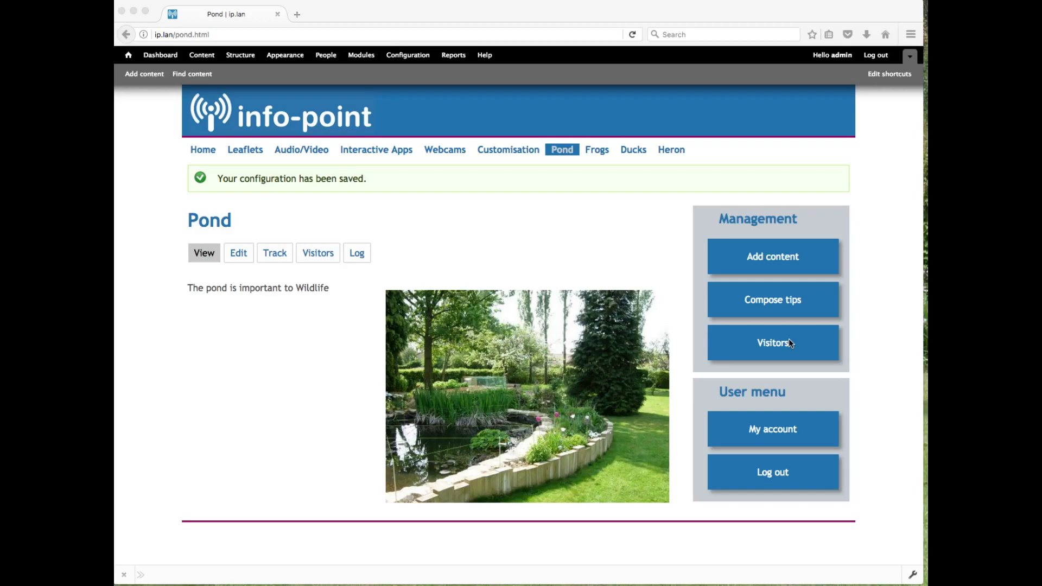
- Create and save a new site menu titled "The Pond", leaving its description empty
left_click(247, 60)
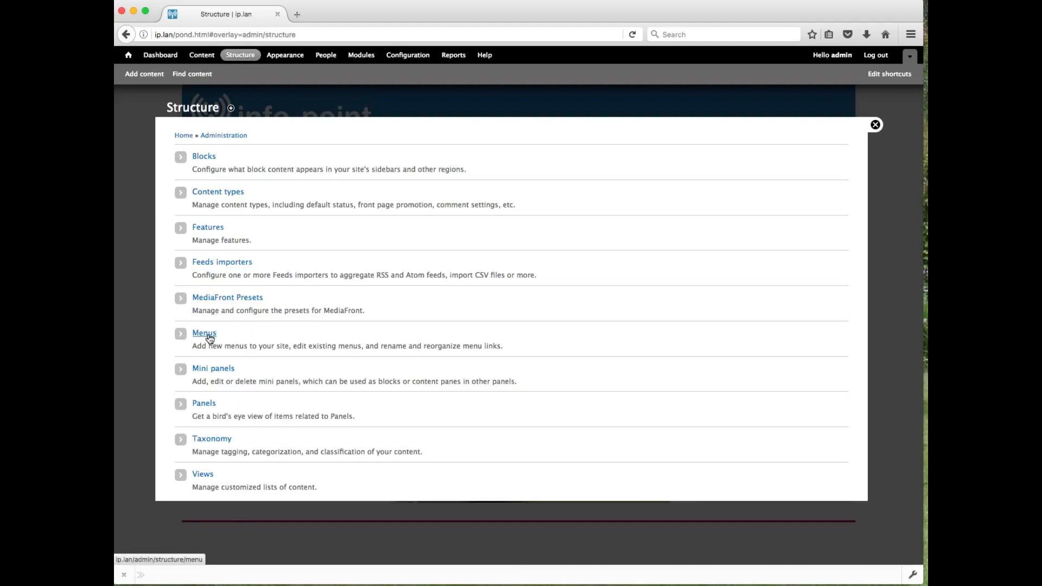
left_click(209, 337)
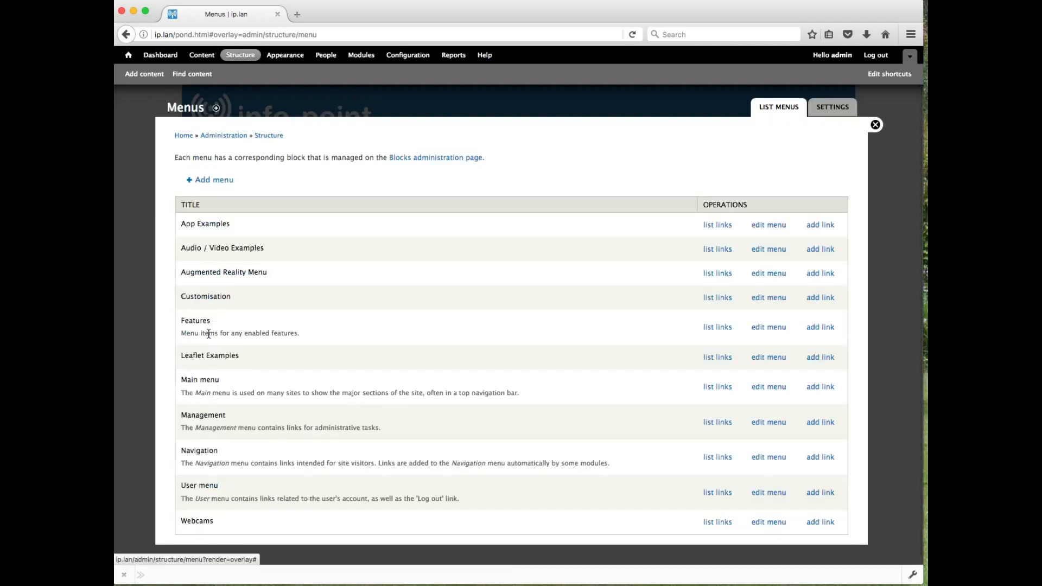
left_click(218, 181)
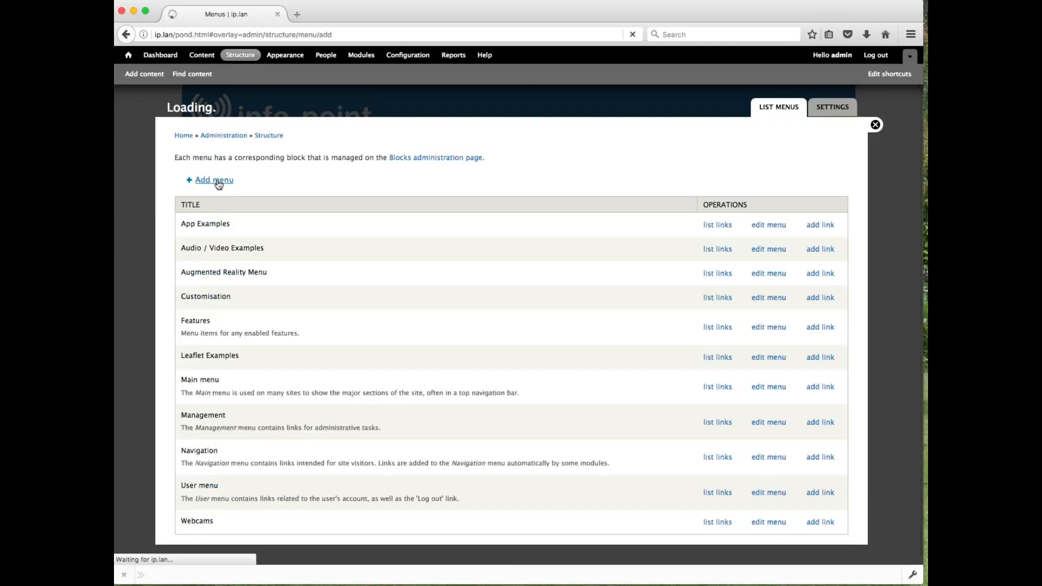
left_click(213, 193)
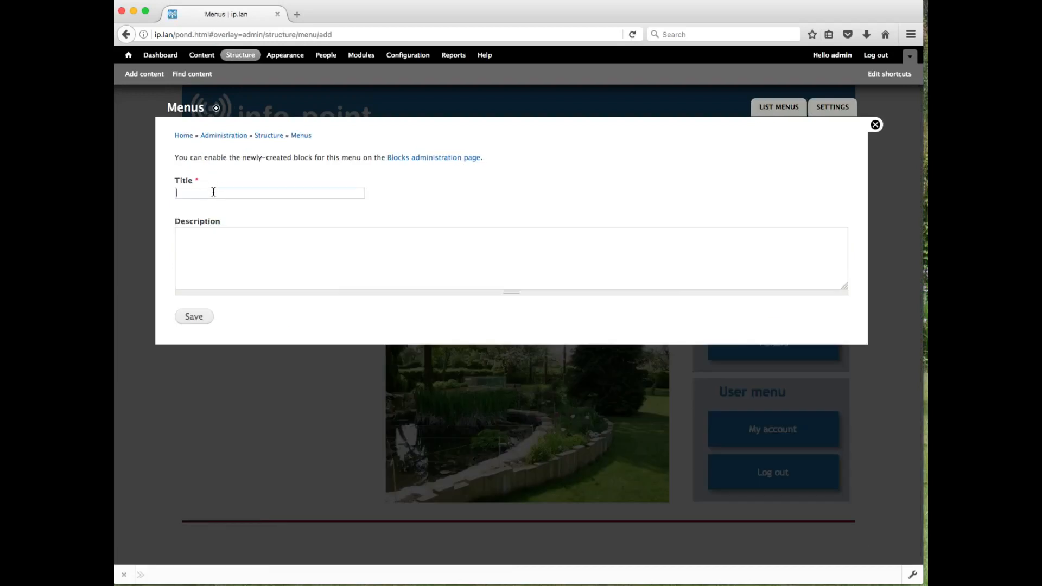
type("Pon")
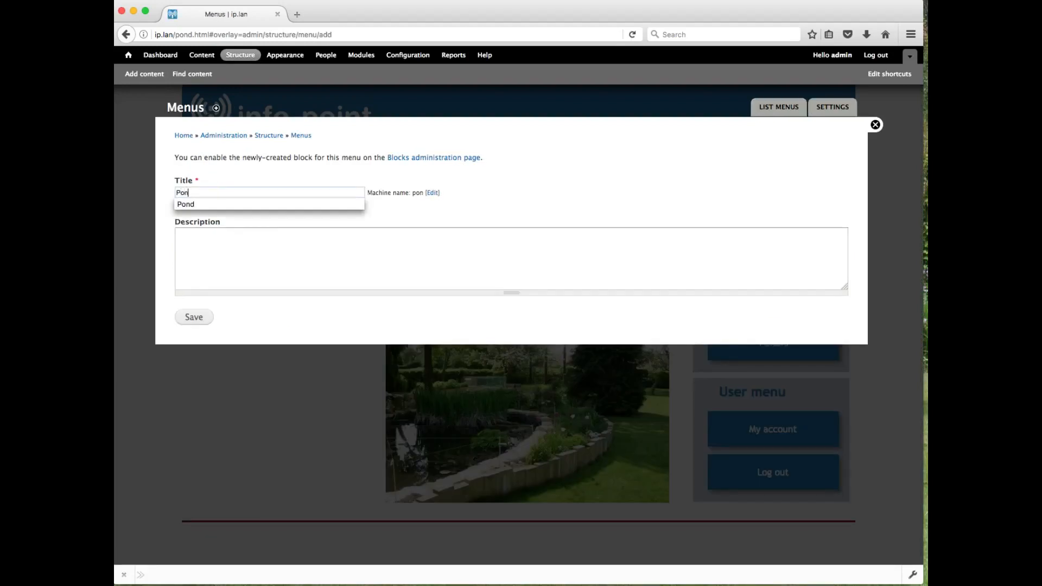
type("d")
key("Left")
key("Left")
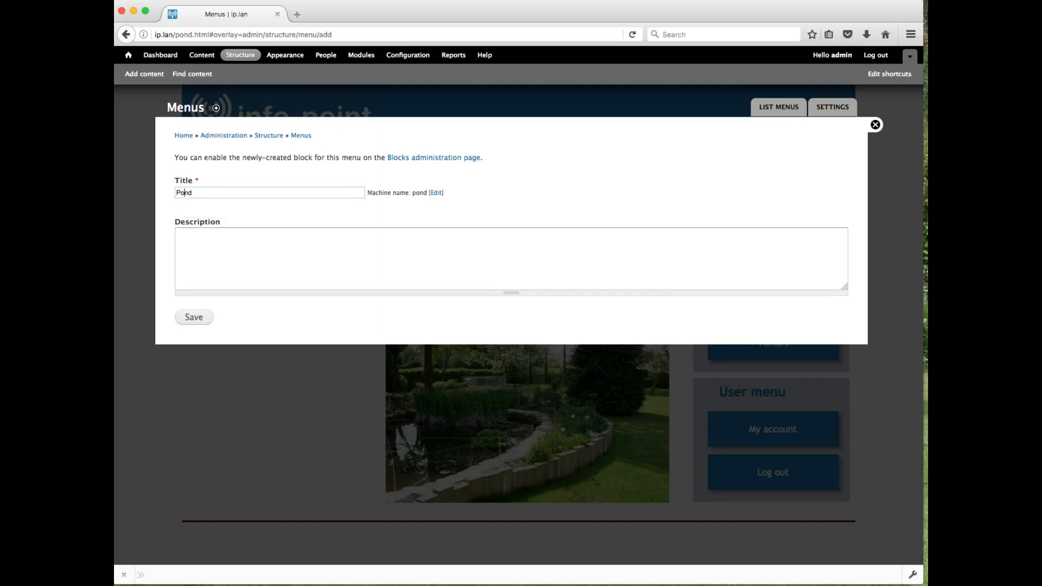
type("The")
left_click(199, 321)
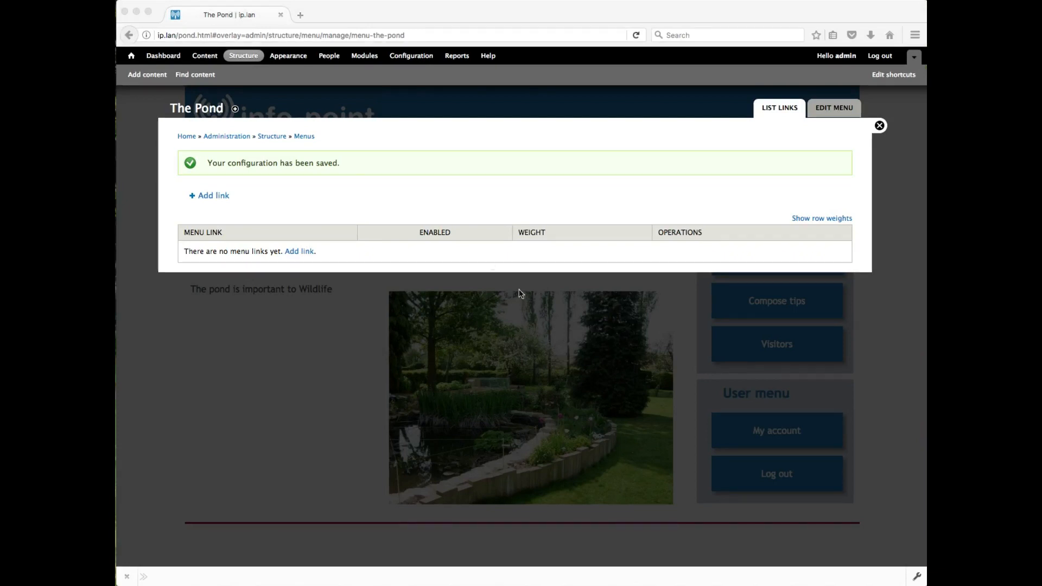
- Make The Pond menu available to the Audio media content type and save the content type
left_click(243, 56)
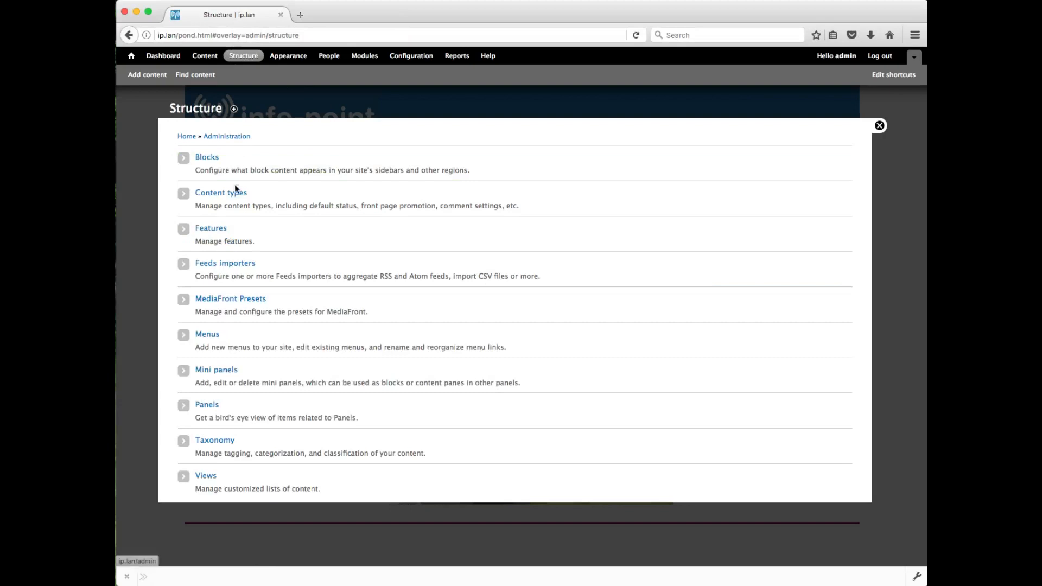
left_click(222, 195)
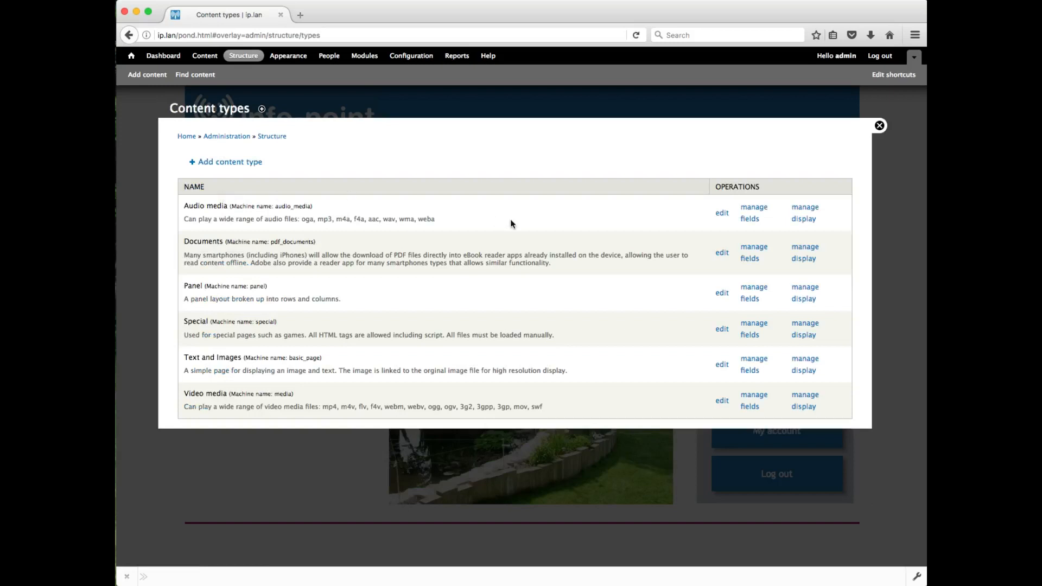
left_click(722, 213)
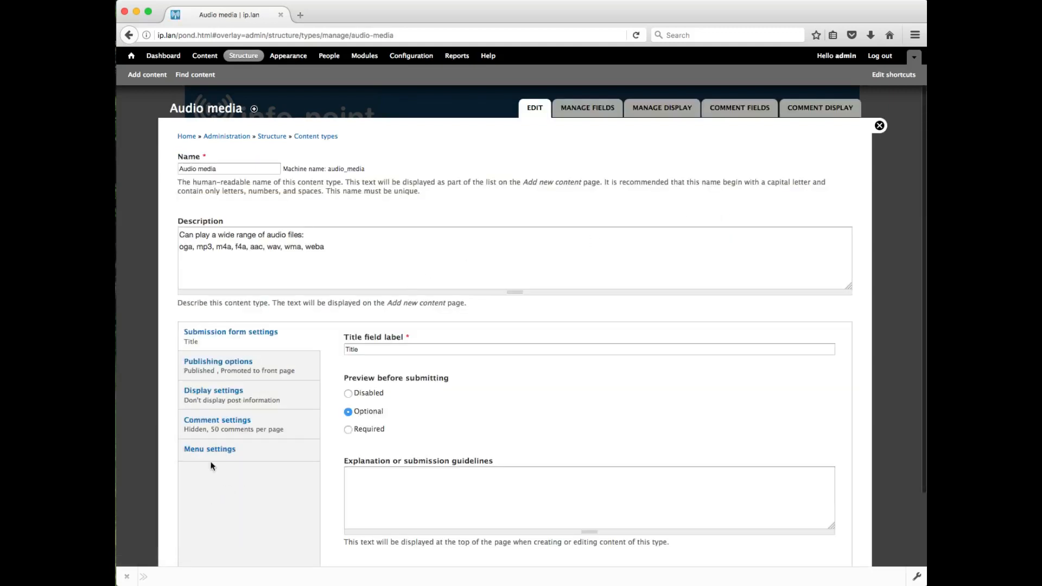
left_click(211, 456)
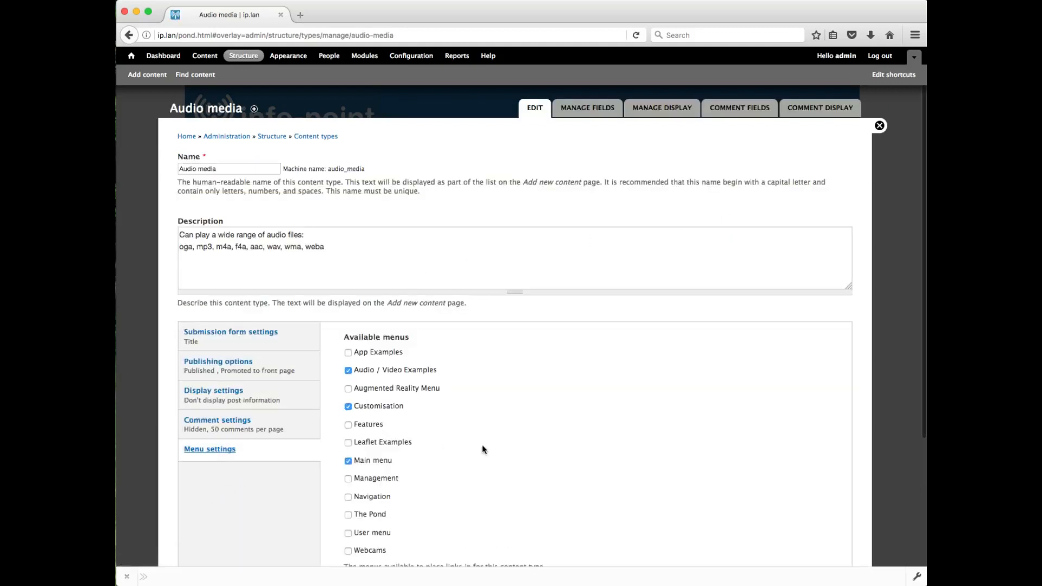
left_click(348, 516)
scroll(577, 430, "down", 3)
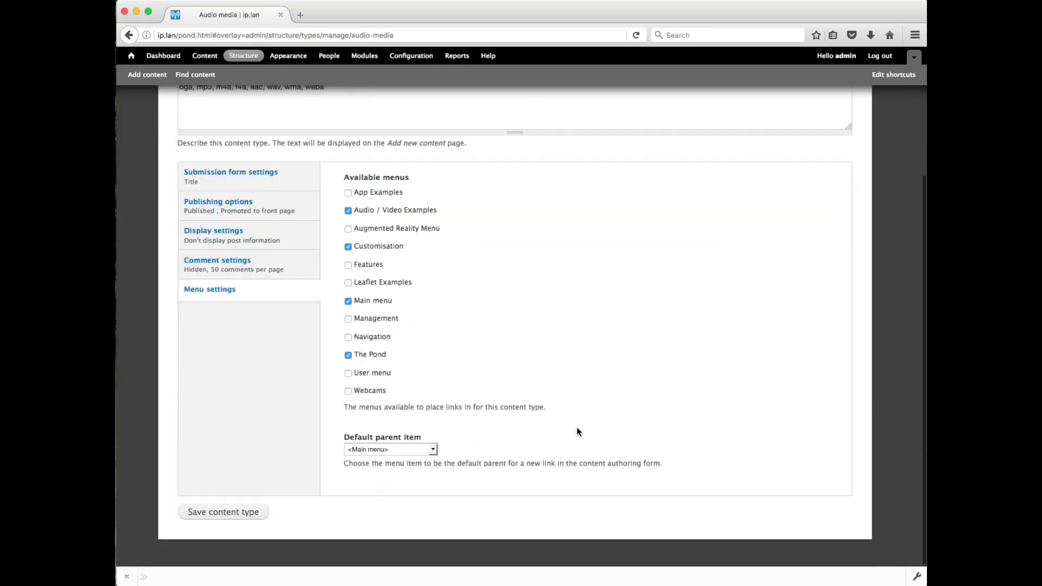
left_click(229, 514)
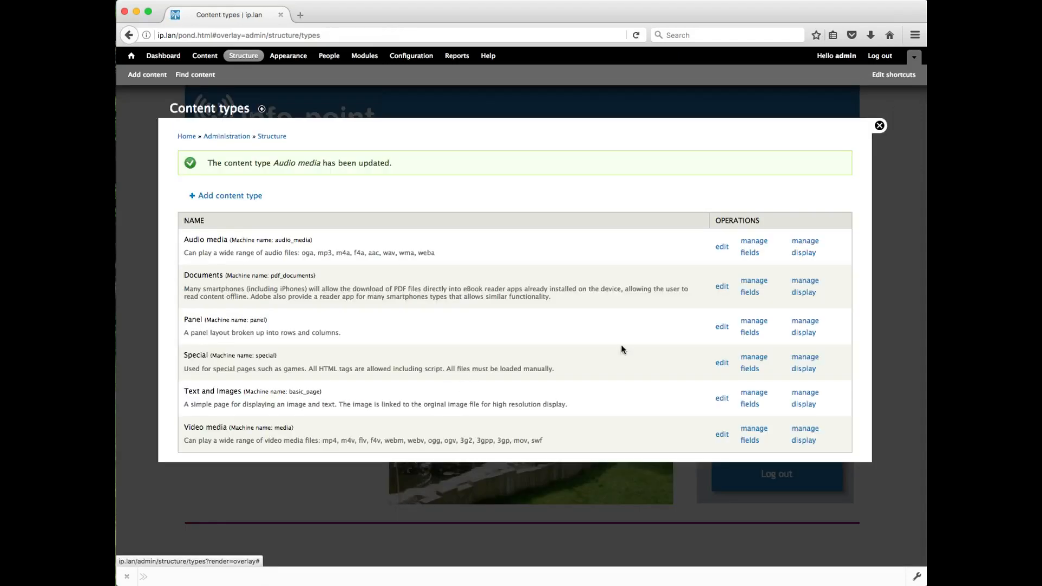
- Enable The Pond as an available menu for the Documents content type and save it
left_click(722, 289)
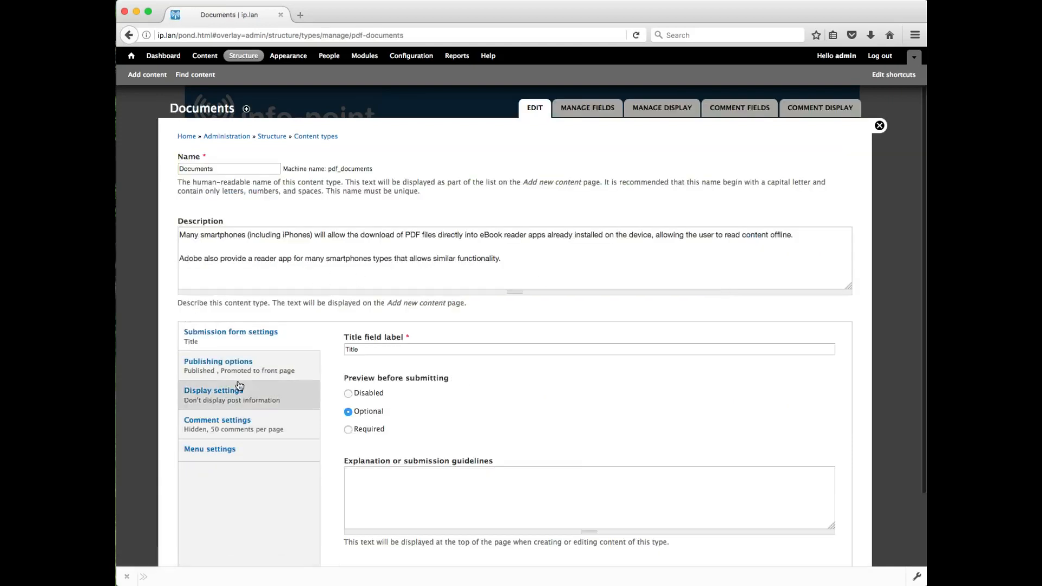
left_click(220, 450)
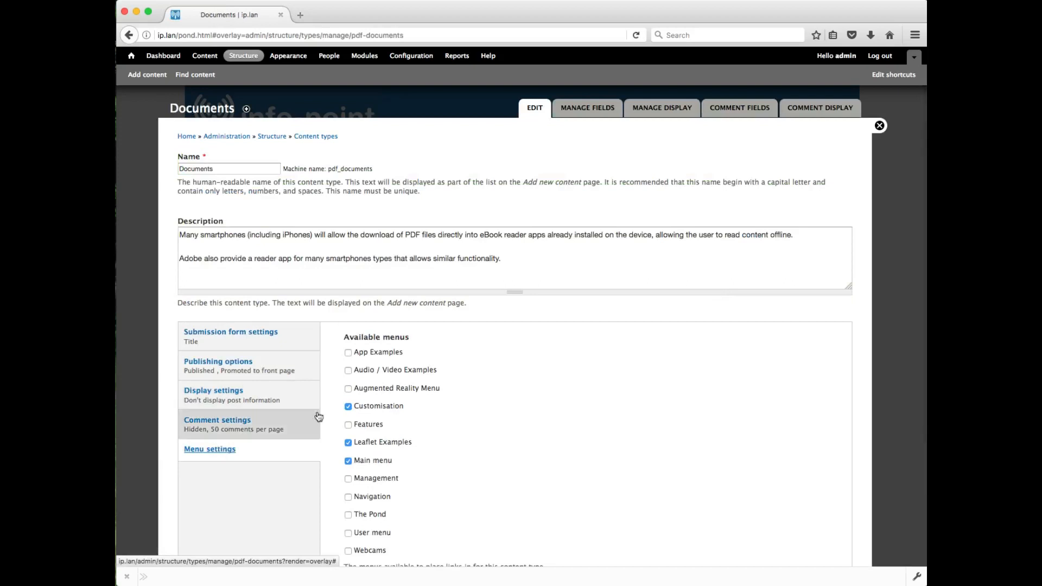
left_click(349, 516)
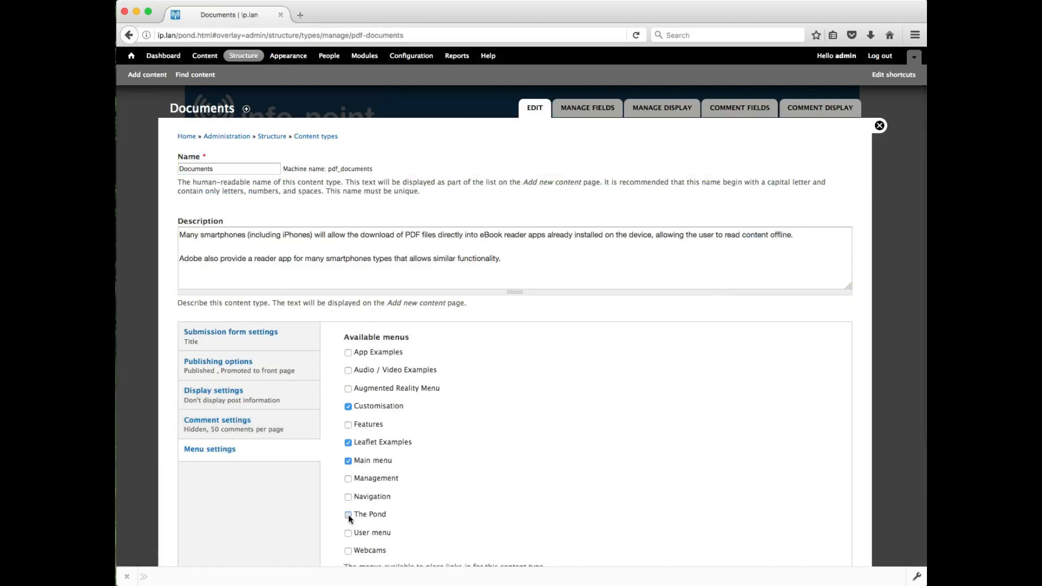
scroll(524, 448, "down", 3)
left_click(253, 514)
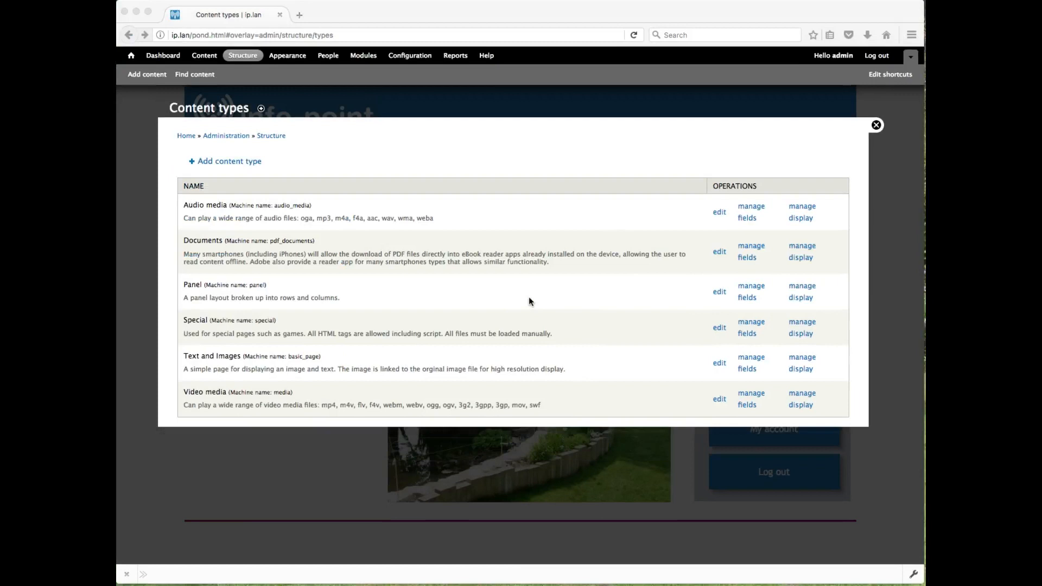
- Add The Pond to the available menus of the Video media content type and save the change
left_click(719, 397)
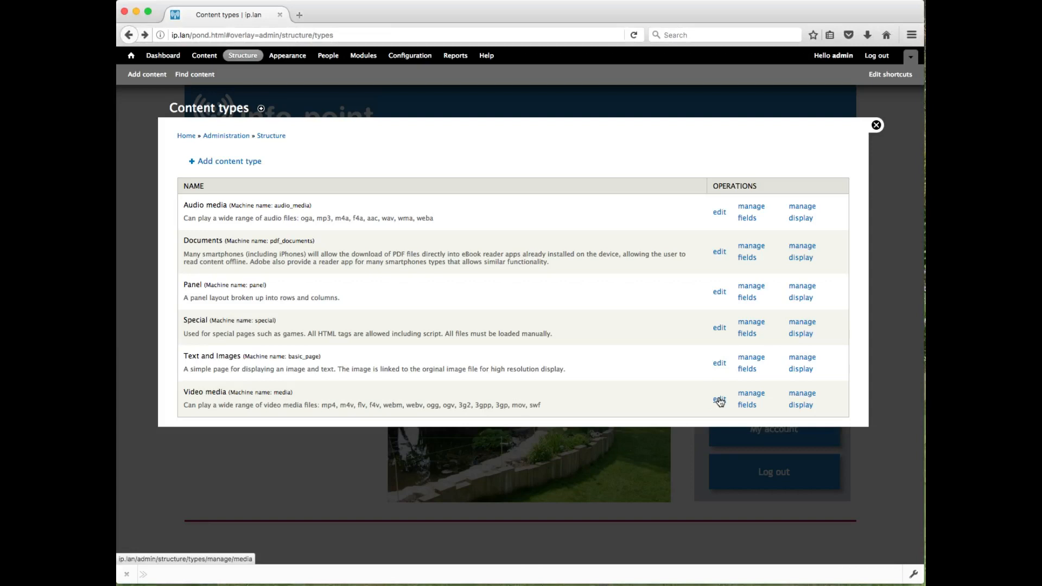
left_click(719, 399)
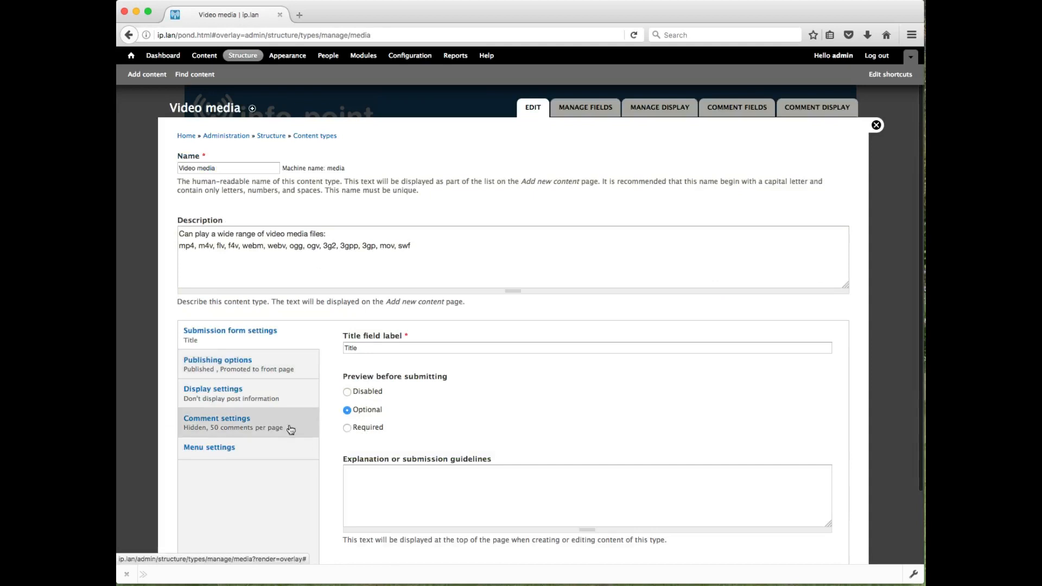
left_click(245, 450)
left_click(347, 513)
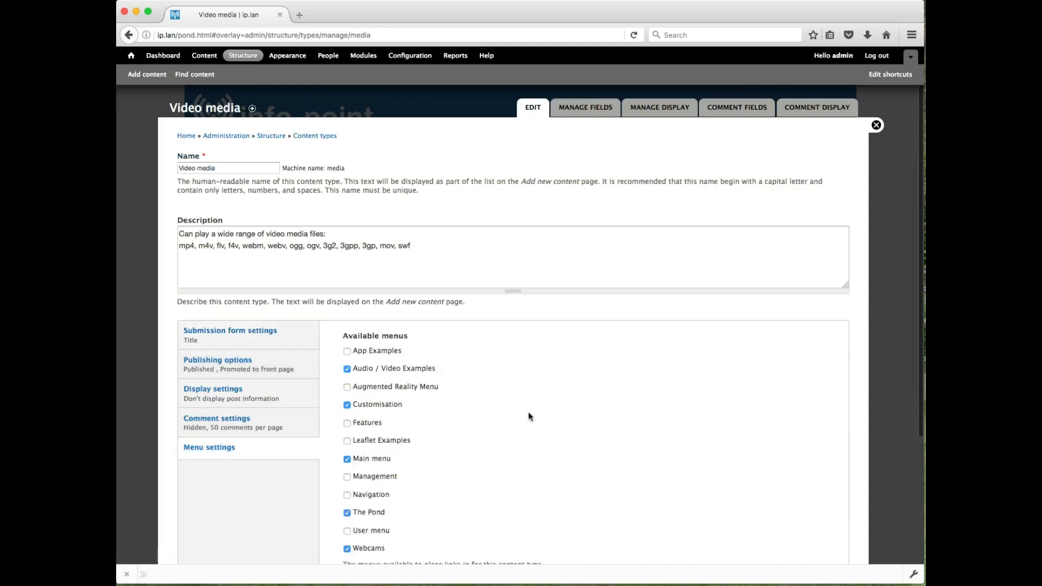
scroll(535, 405, "down", 5)
left_click(204, 513)
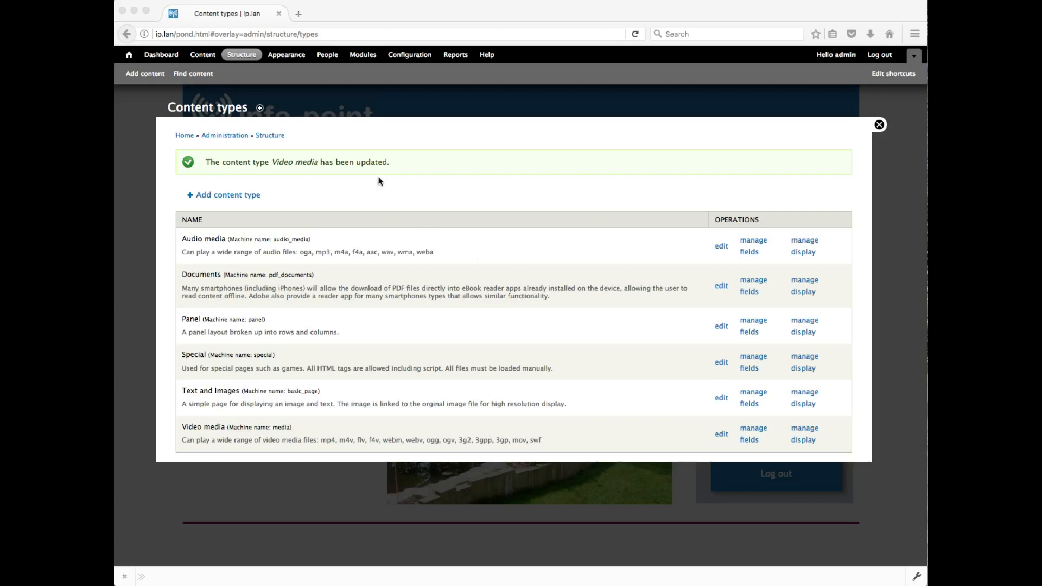
- In the site's block layout, move The Pond block from the disabled blocks into Sidebar second, between Customisation and Leaflet Examples
left_click(249, 58)
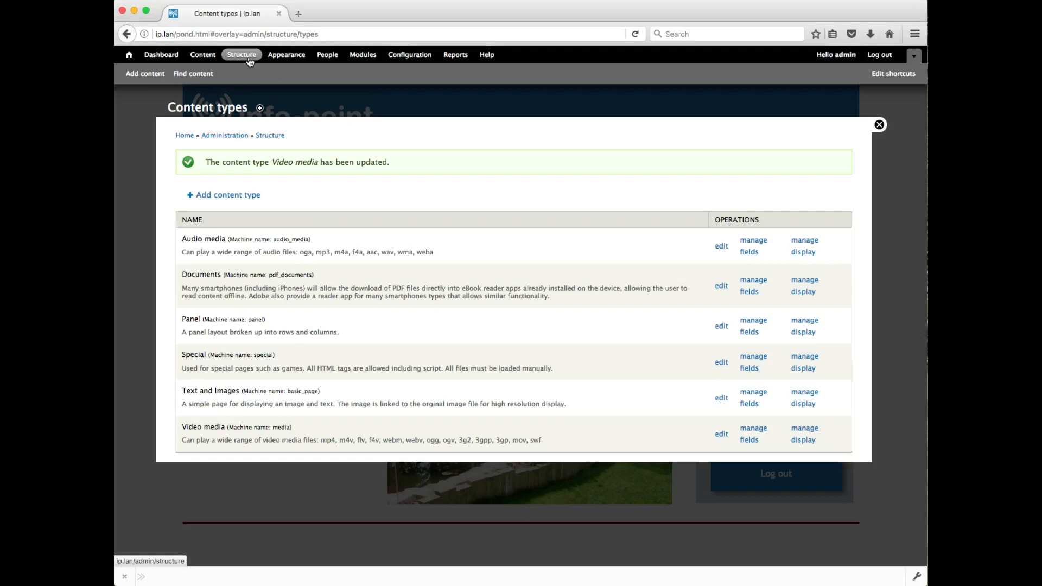
left_click(249, 59)
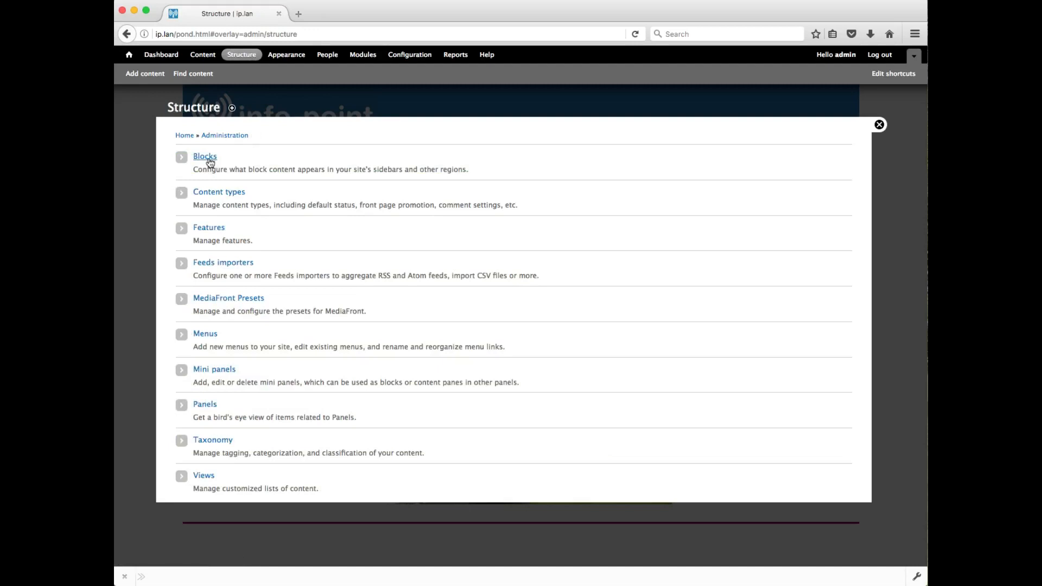
left_click(208, 160)
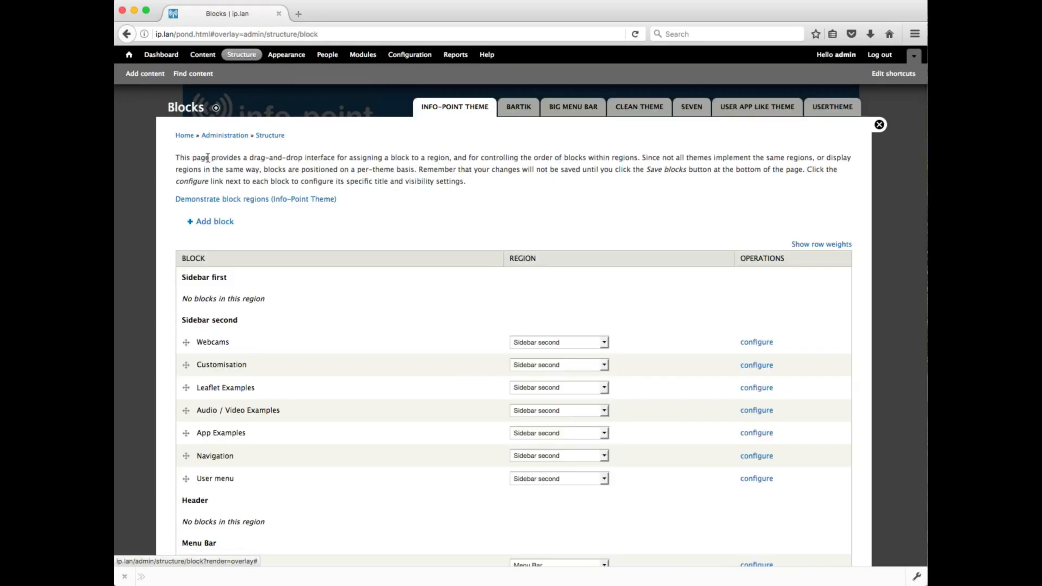
scroll(348, 353, "down", 10)
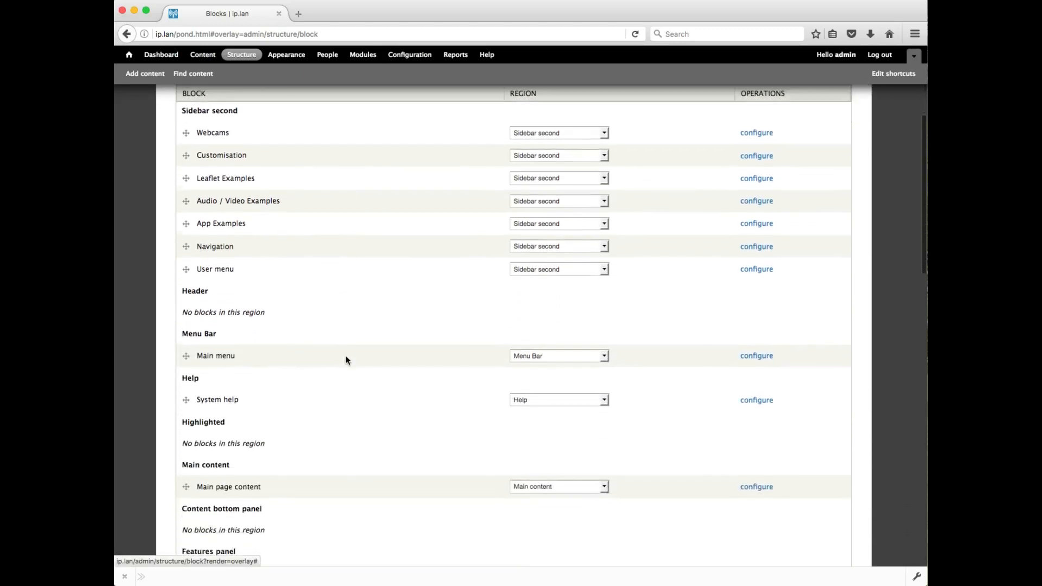
scroll(348, 360, "down", 10)
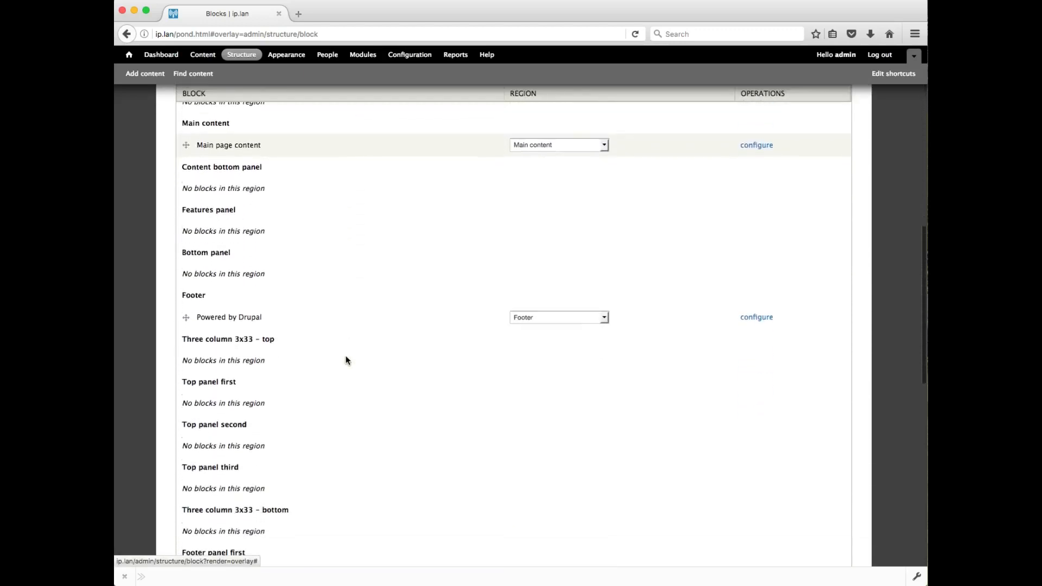
scroll(348, 361, "down", 8)
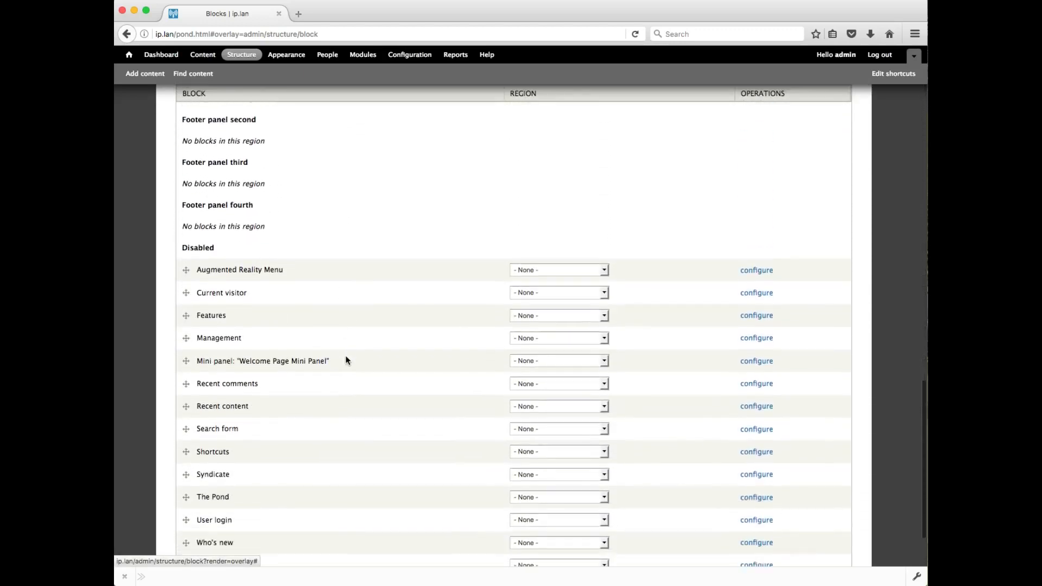
scroll(348, 361, "down", 2)
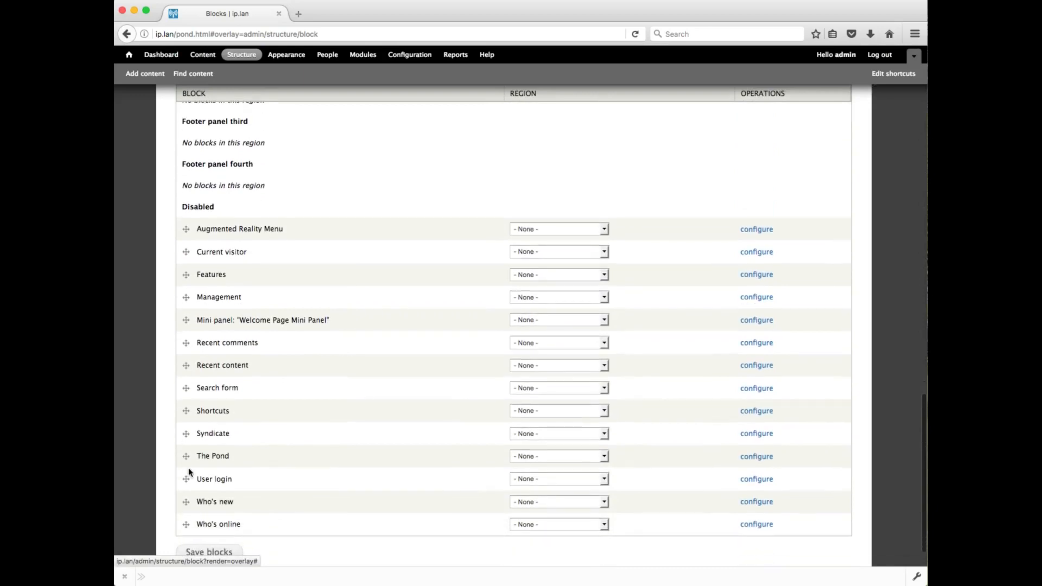
left_click_drag(188, 460, 188, 214)
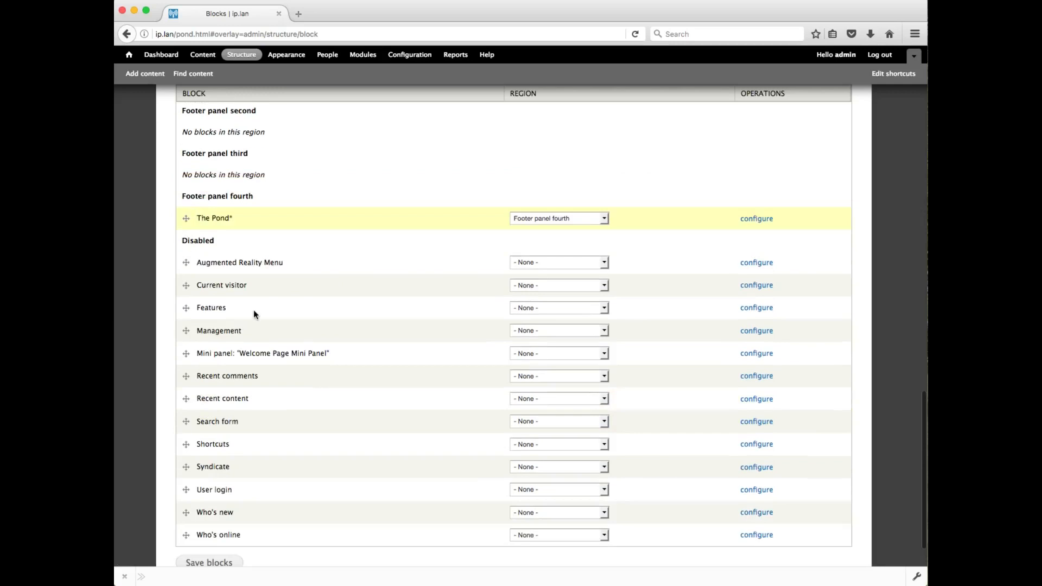
scroll(255, 313, "up", 3)
scroll(255, 315, "up", 2)
left_click_drag(187, 374, 187, 140)
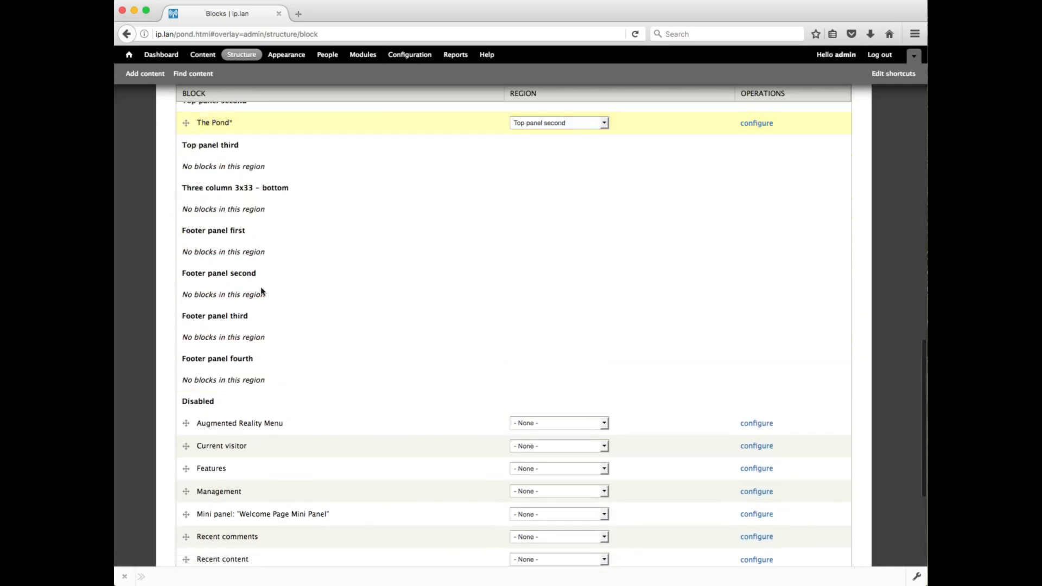
scroll(285, 311, "up", 8)
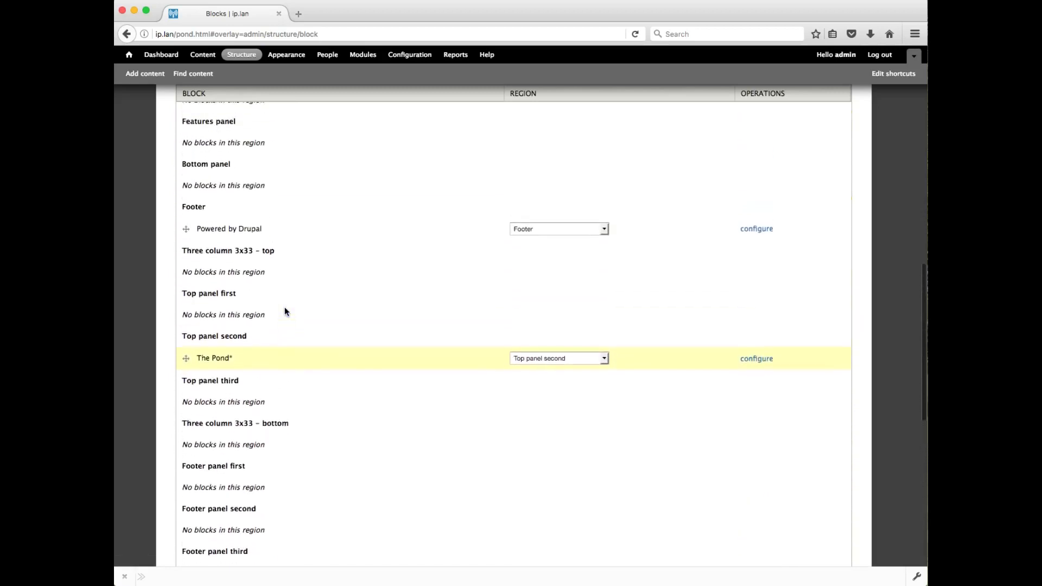
scroll(285, 307, "up", 3)
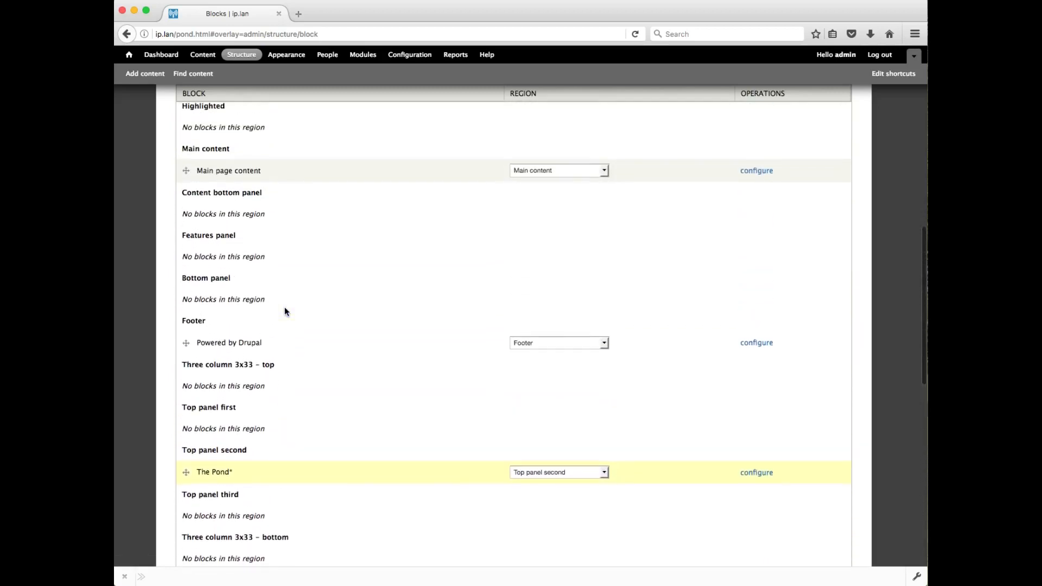
left_click_drag(186, 472, 185, 129)
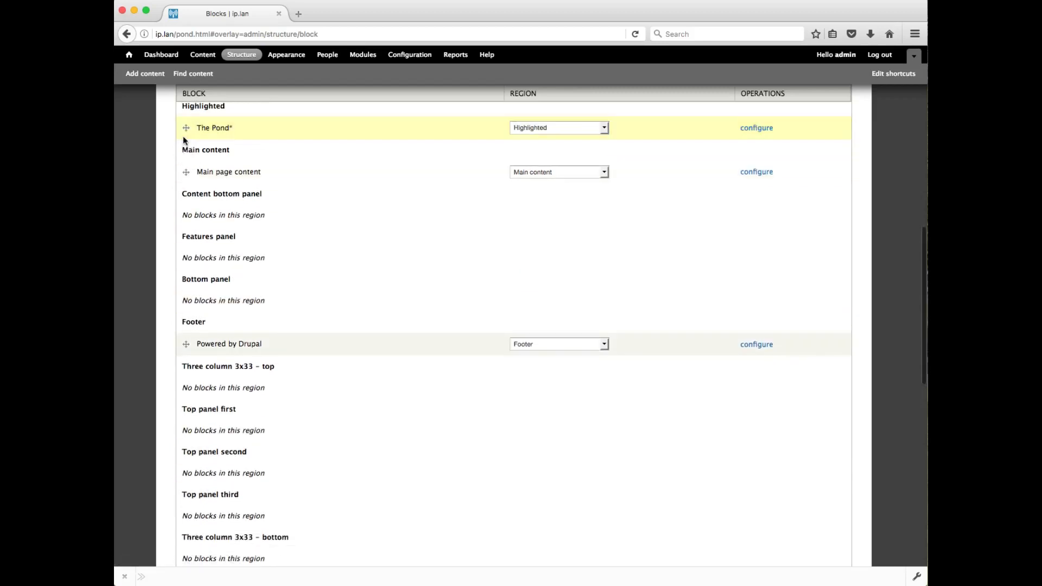
scroll(244, 231, "up", 5)
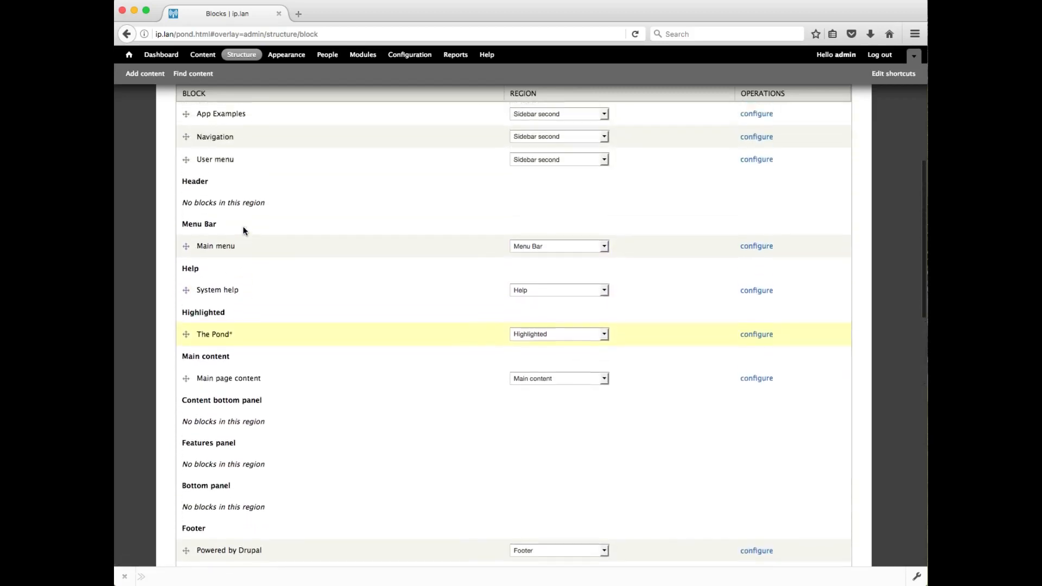
scroll(244, 231, "up", 1)
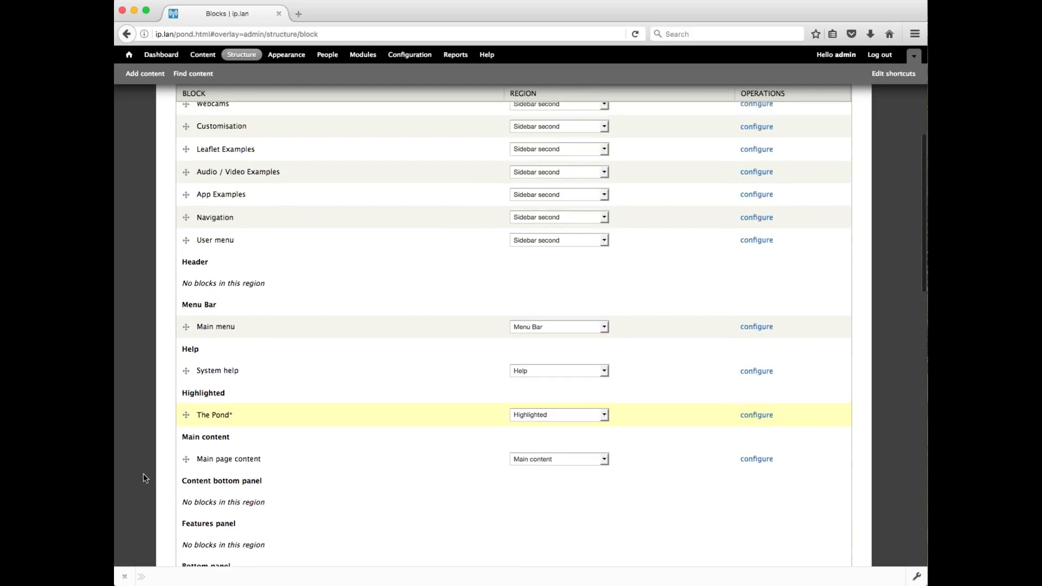
left_click_drag(186, 414, 186, 153)
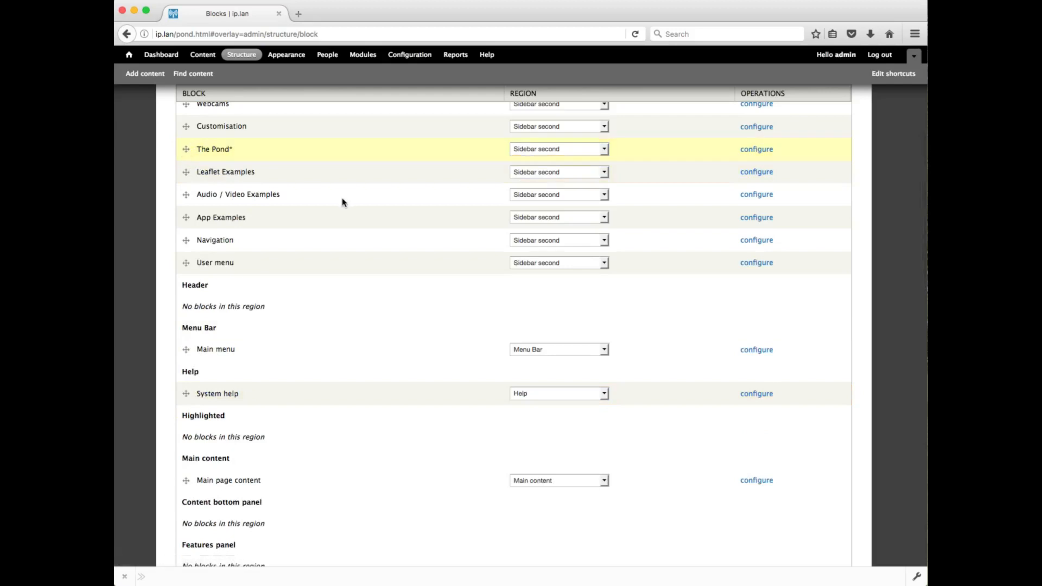
- Choose Sidebar second as The Pond block's region and save the block layout
scroll(342, 201, "up", 3)
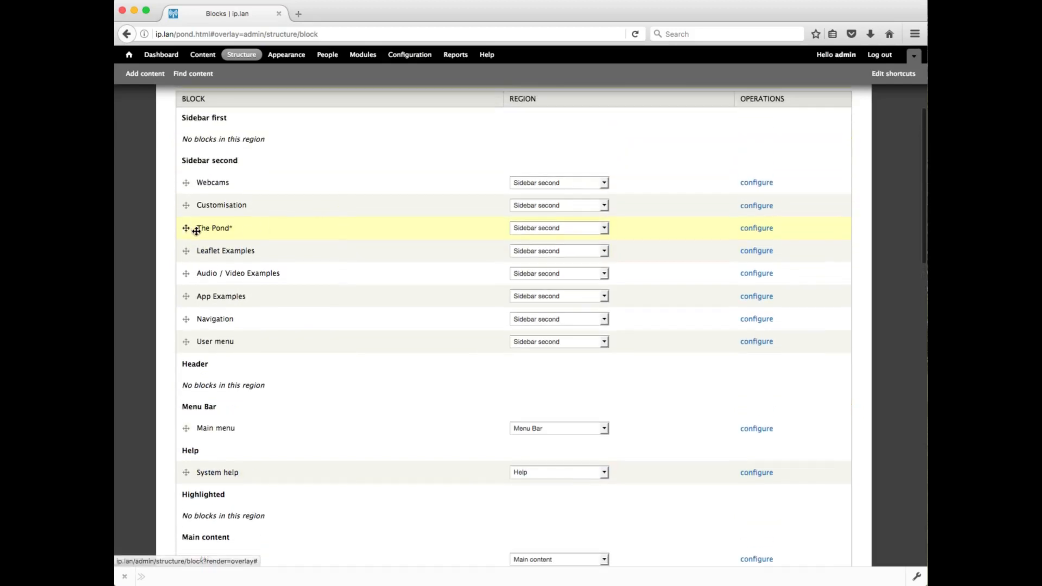
left_click(604, 230)
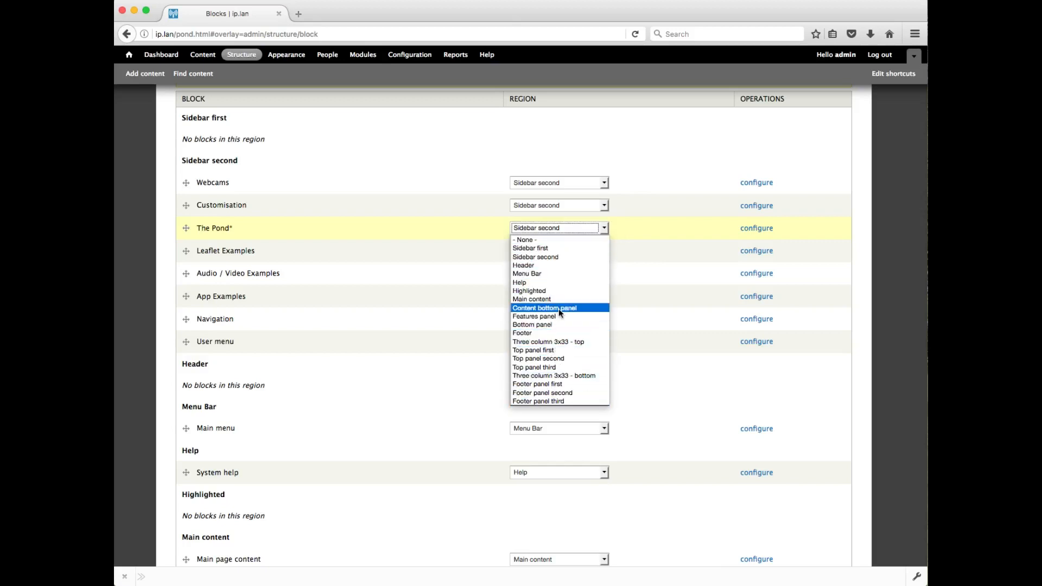
left_click(561, 256)
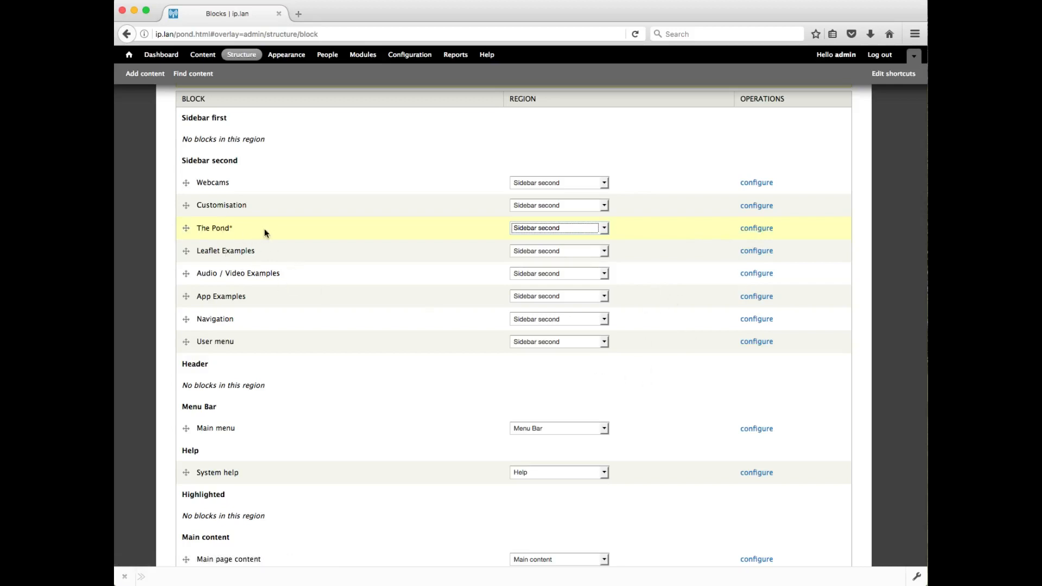
scroll(328, 304, "down", 10)
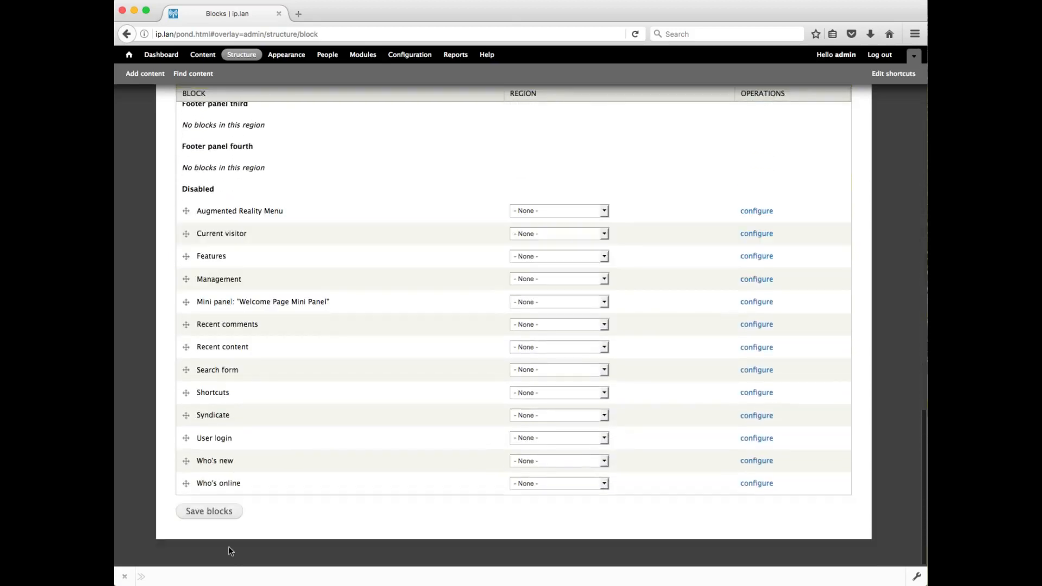
left_click(209, 512)
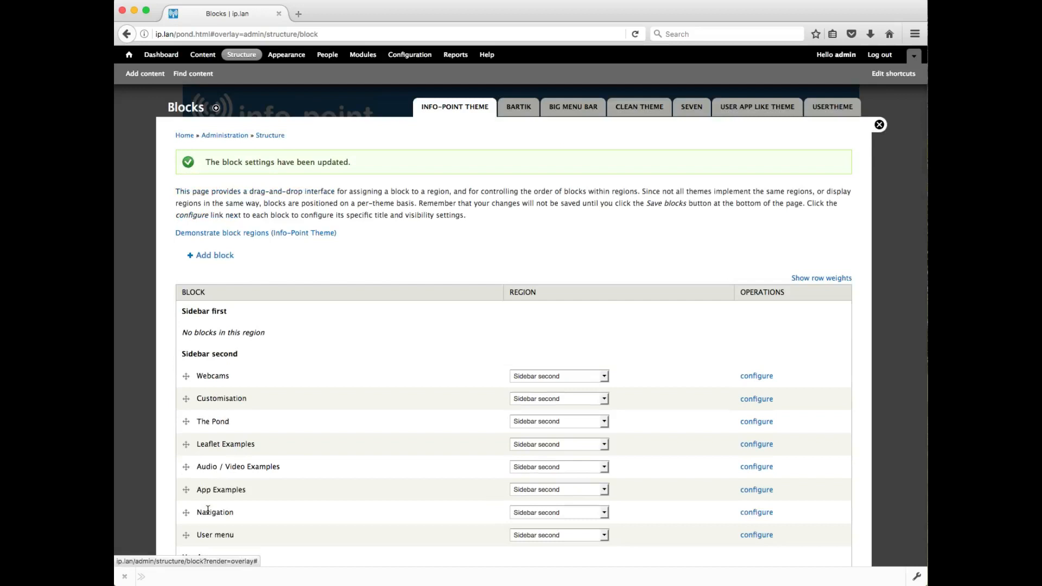
- Return to the site's home page and check its sidebar for The Pond menu
left_click(131, 56)
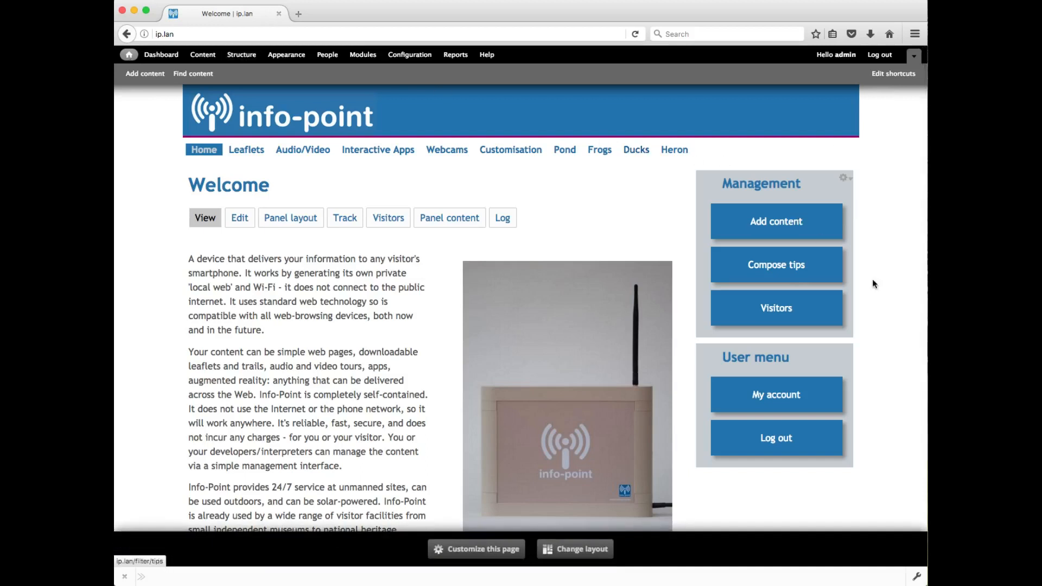
scroll(900, 297, "down", 3)
scroll(899, 297, "up", 3)
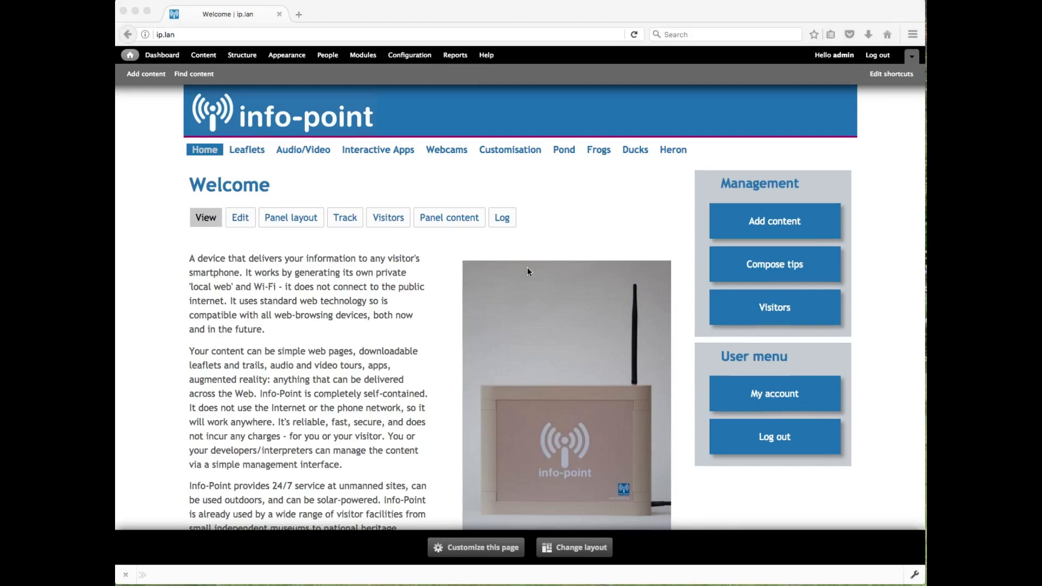
- Edit the Frogs page so its menu link has <The Pond> as parent item, and save the page
left_click(601, 151)
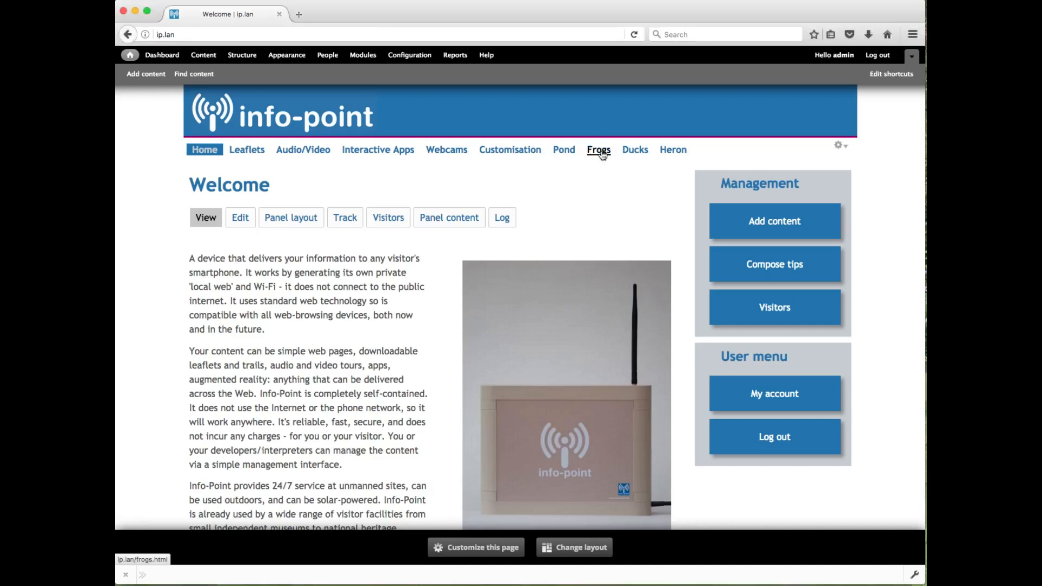
left_click(601, 152)
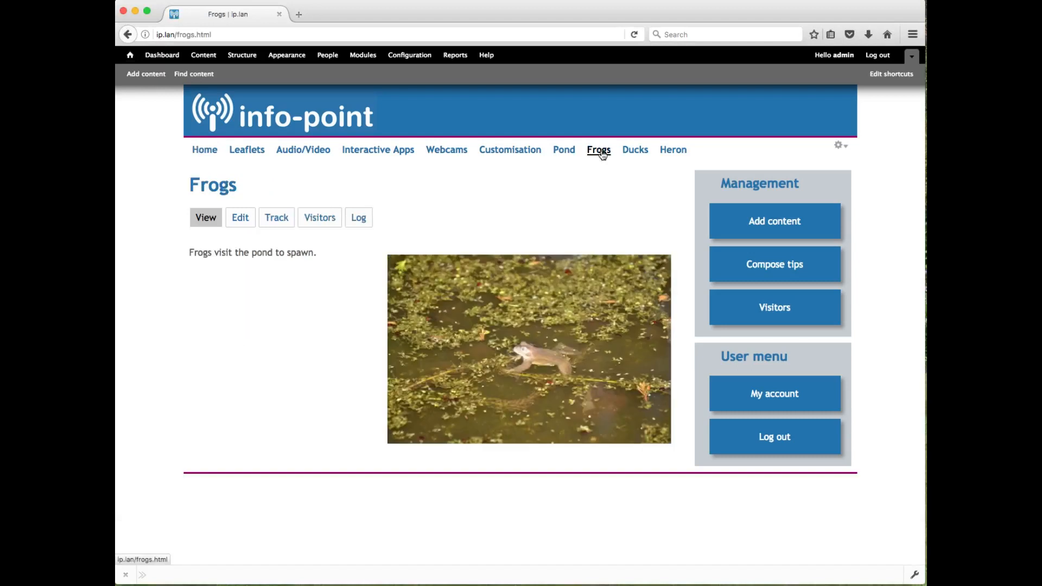
left_click(240, 217)
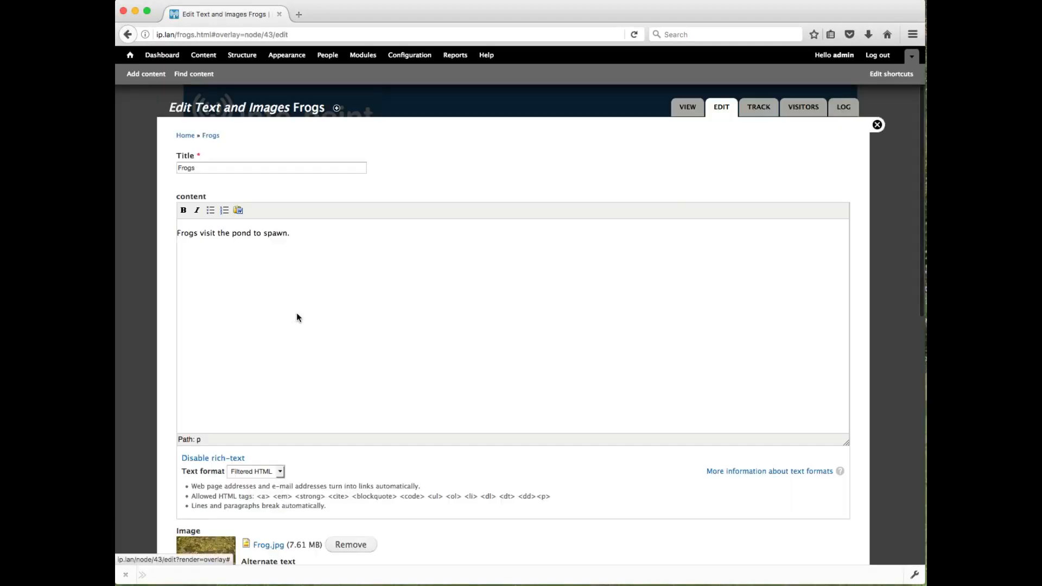
scroll(296, 313, "down", 10)
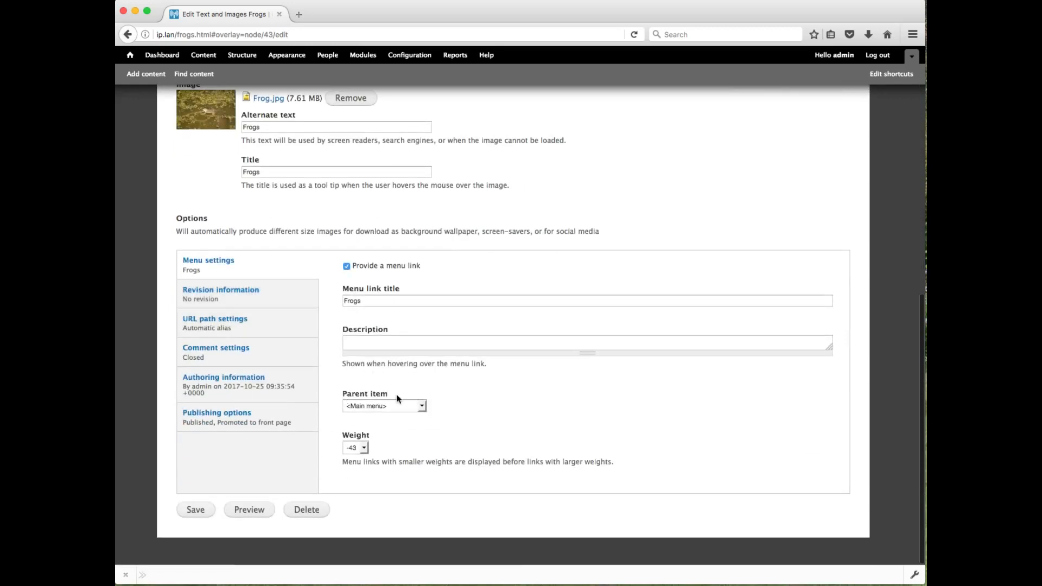
left_click(423, 409)
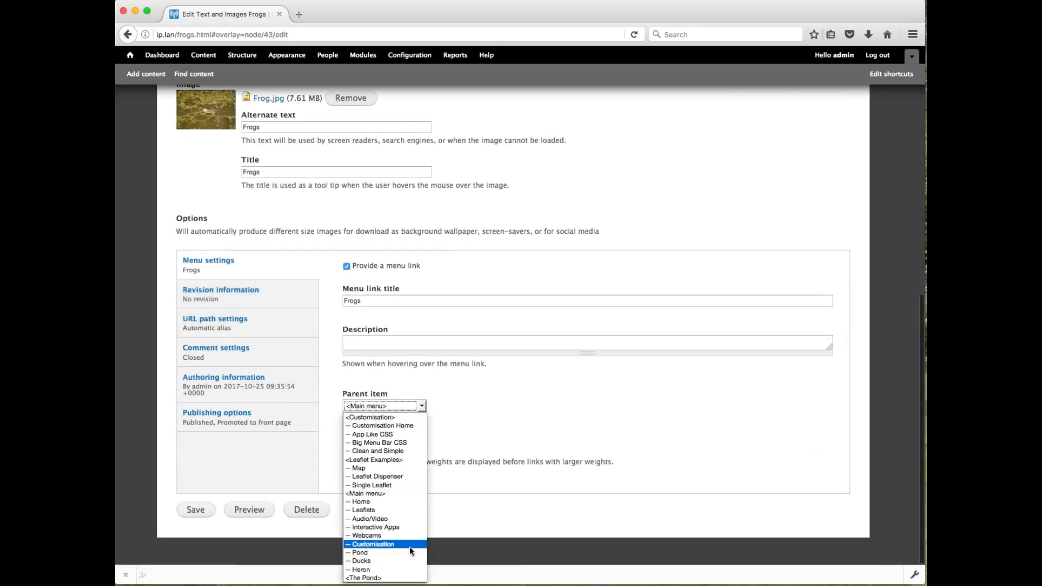
left_click(392, 577)
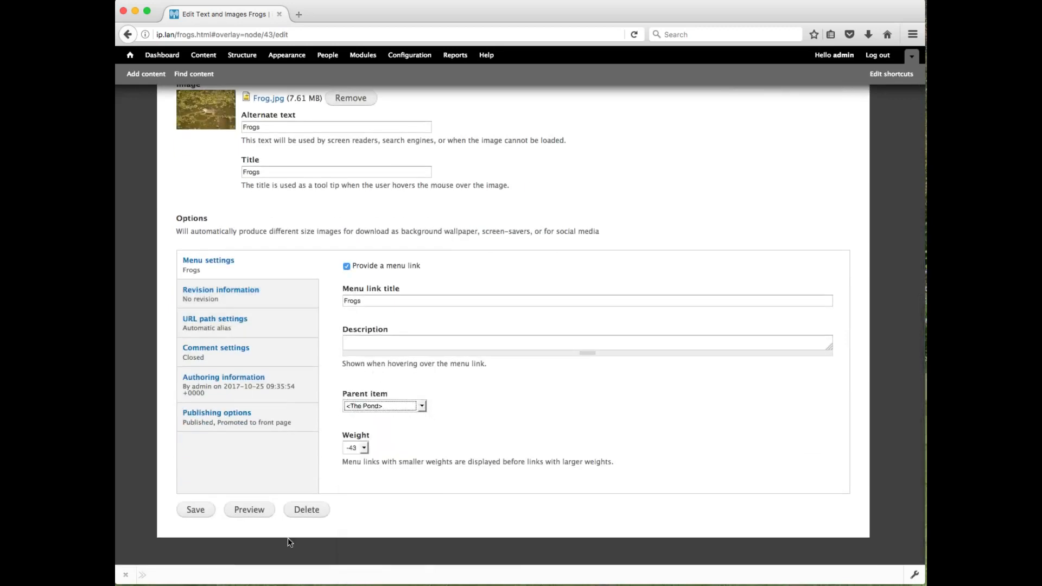
left_click(195, 511)
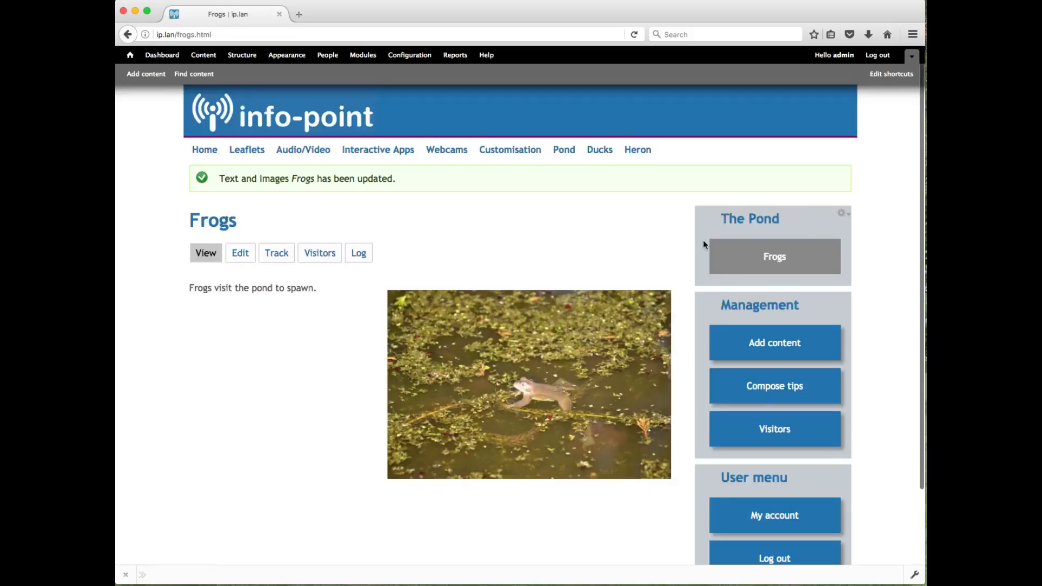
- Move the Ducks page's menu link under the <The Pond> parent item and save the page
left_click(604, 154)
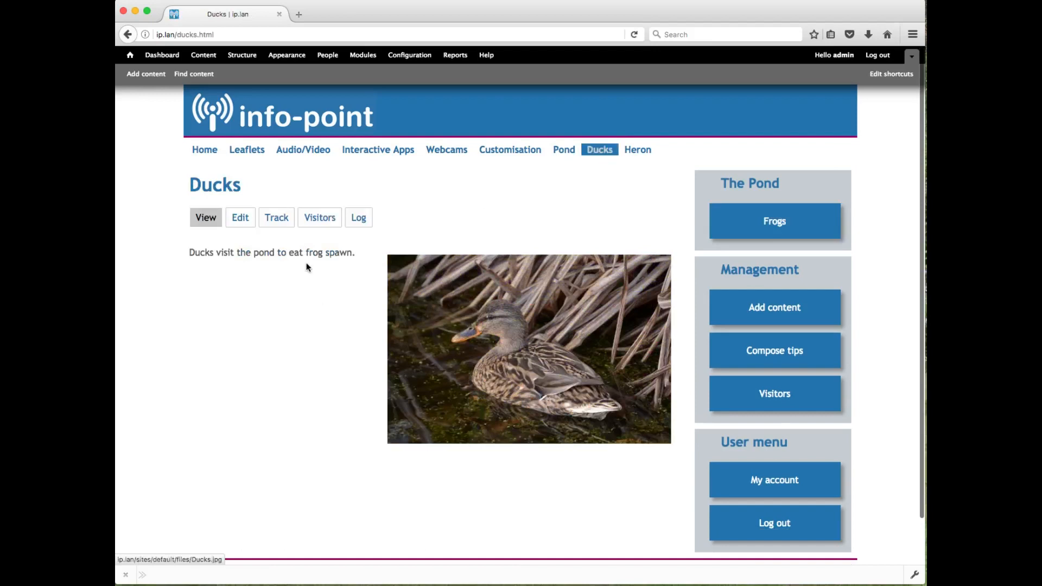
left_click(239, 219)
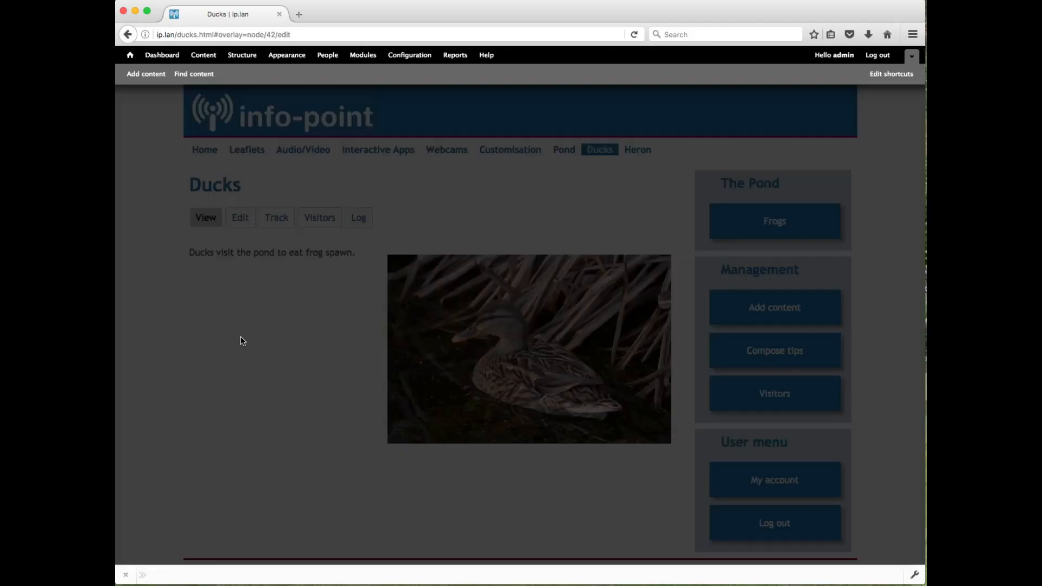
scroll(284, 415, "down", 10)
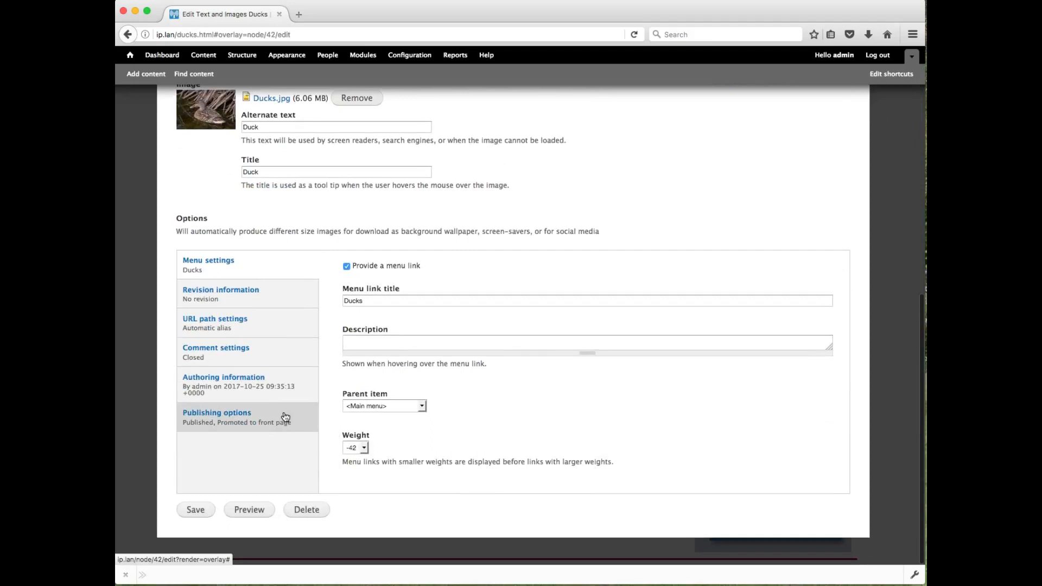
left_click(422, 406)
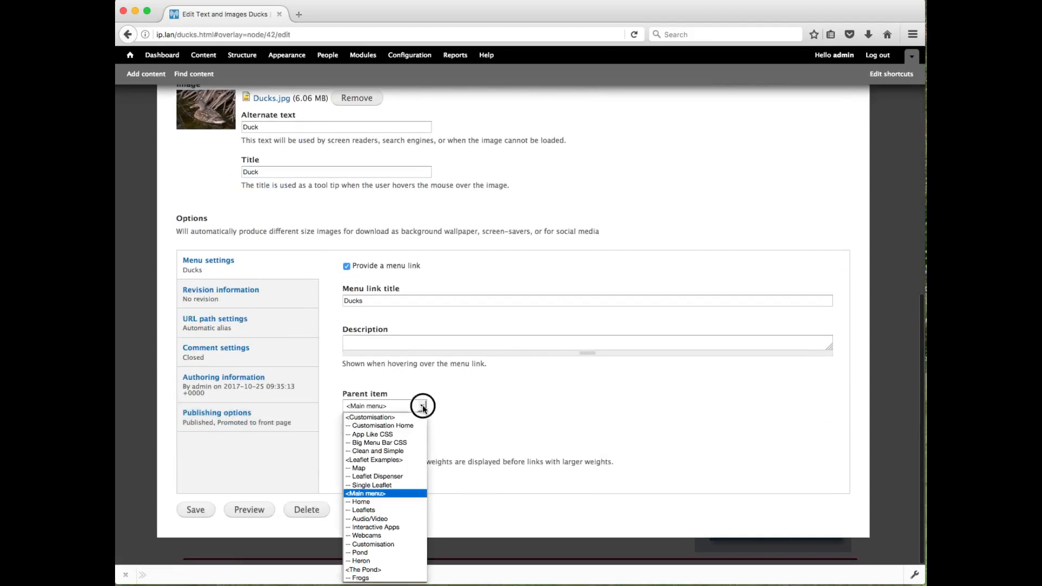
left_click(388, 570)
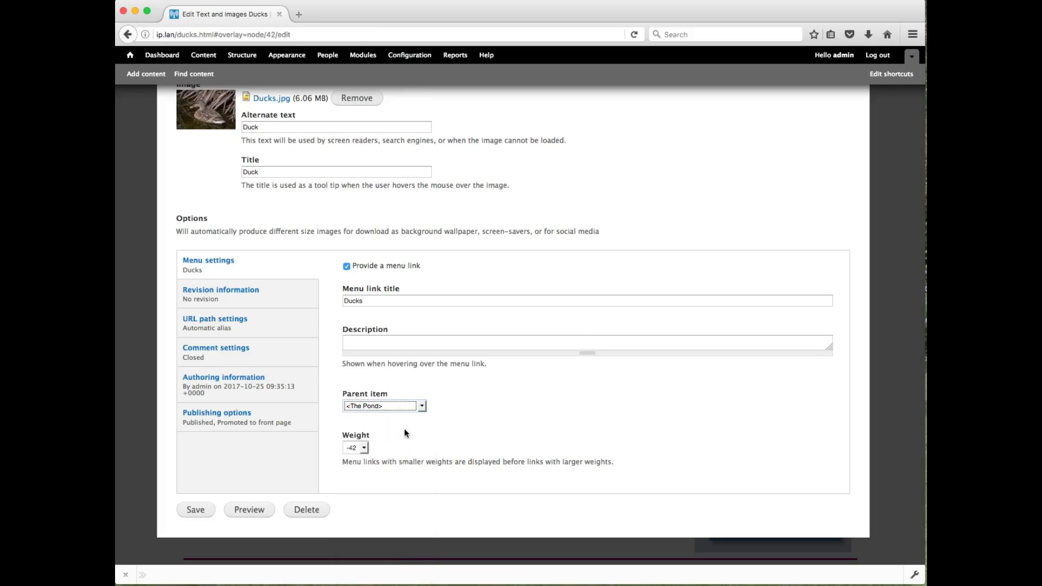
left_click(197, 511)
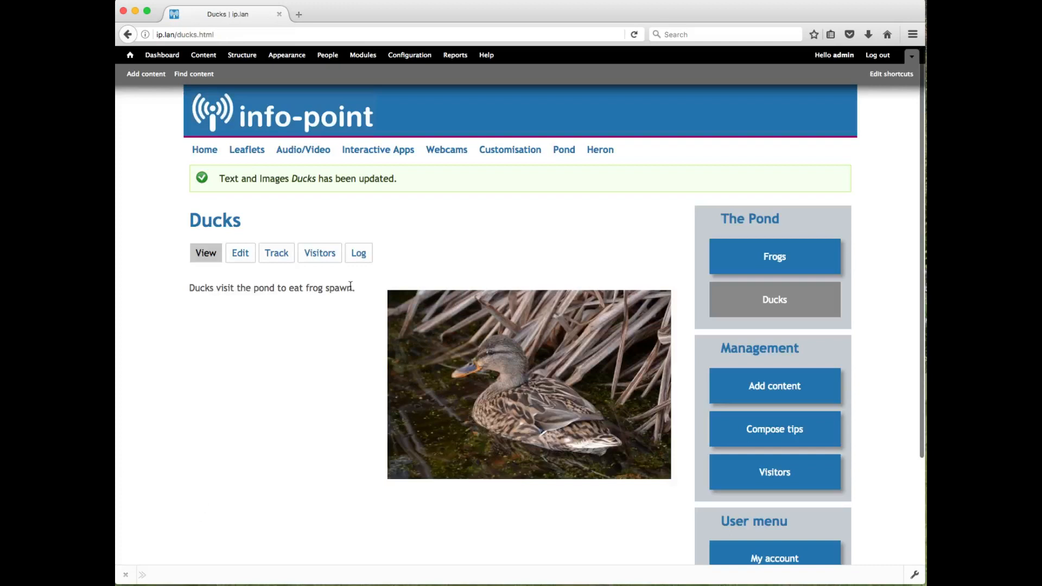
- Edit the Heron page so its menu link has <The Pond> as parent item, and save the page
left_click(601, 152)
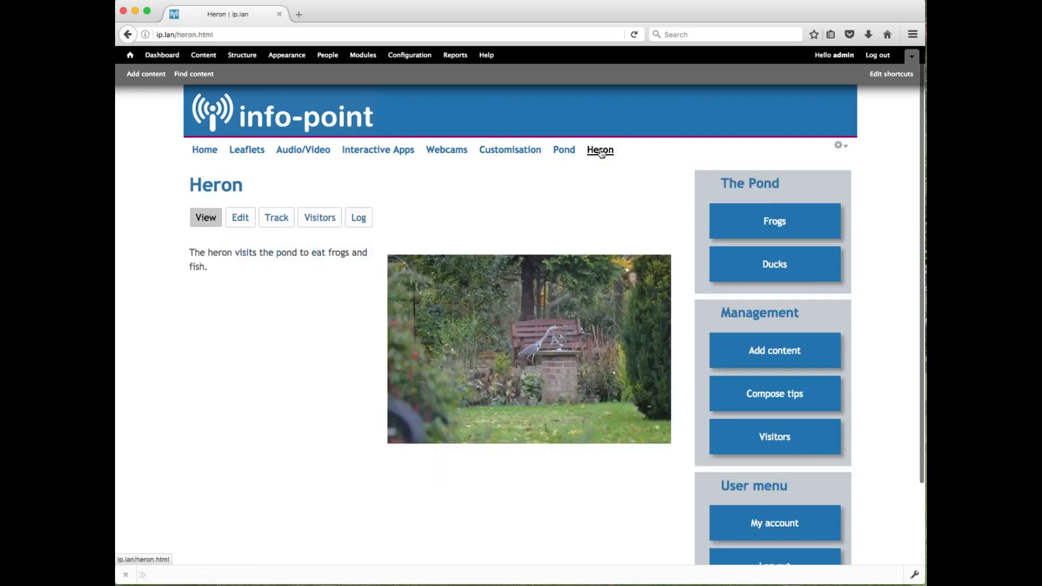
left_click(242, 217)
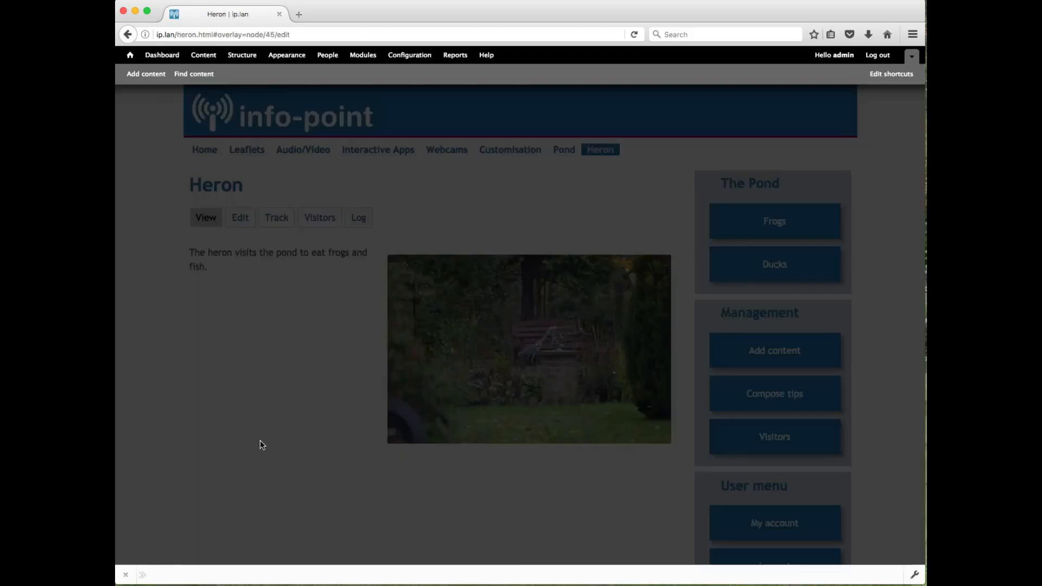
scroll(261, 442, "down", 10)
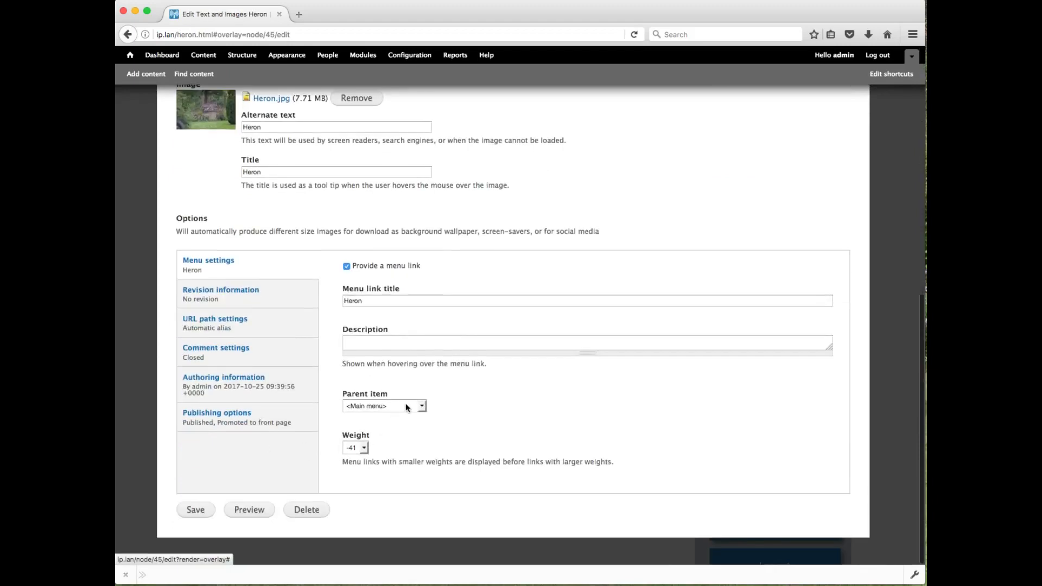
left_click(423, 408)
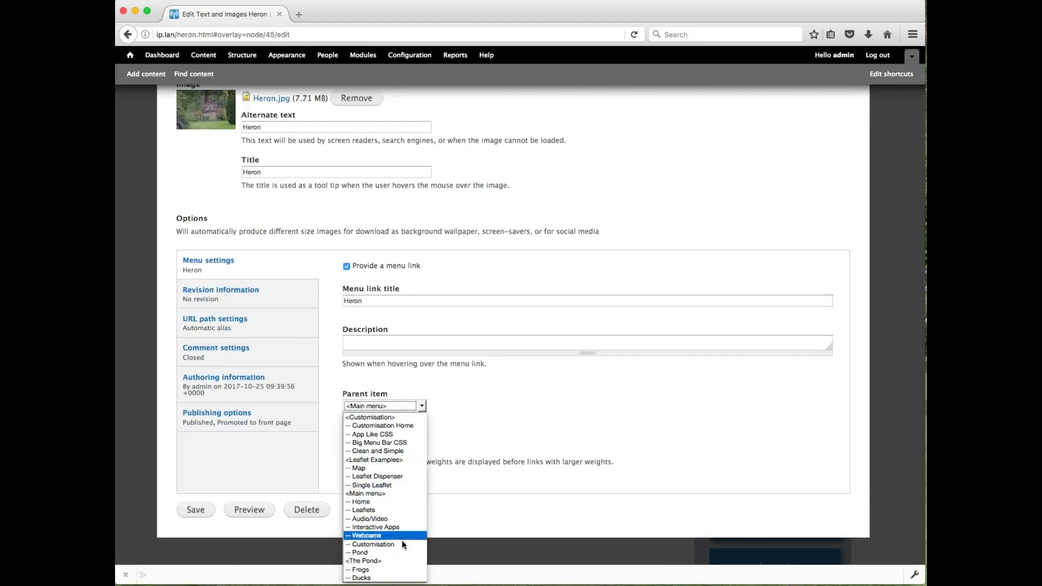
left_click(388, 562)
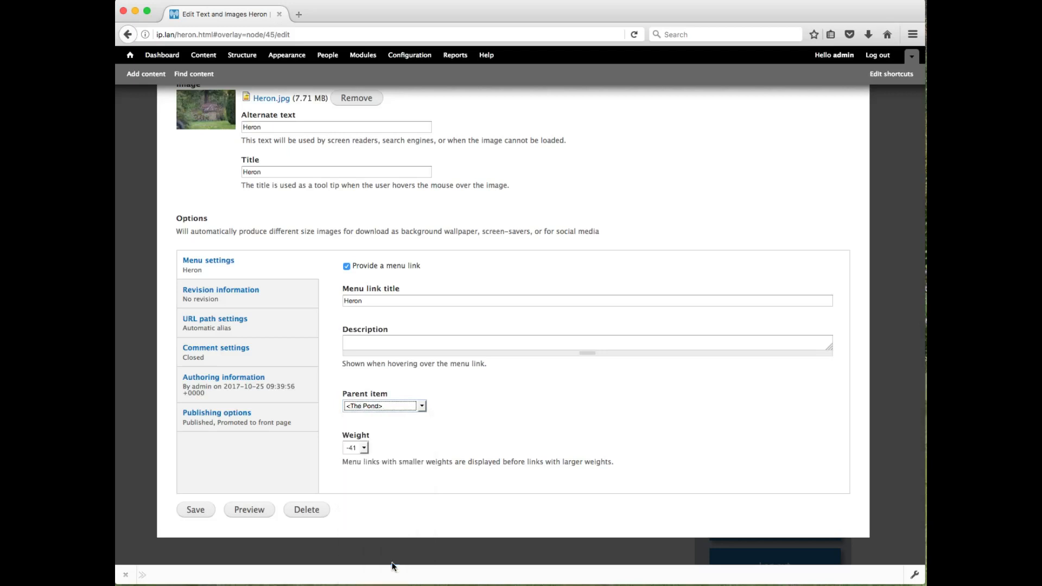
left_click(195, 513)
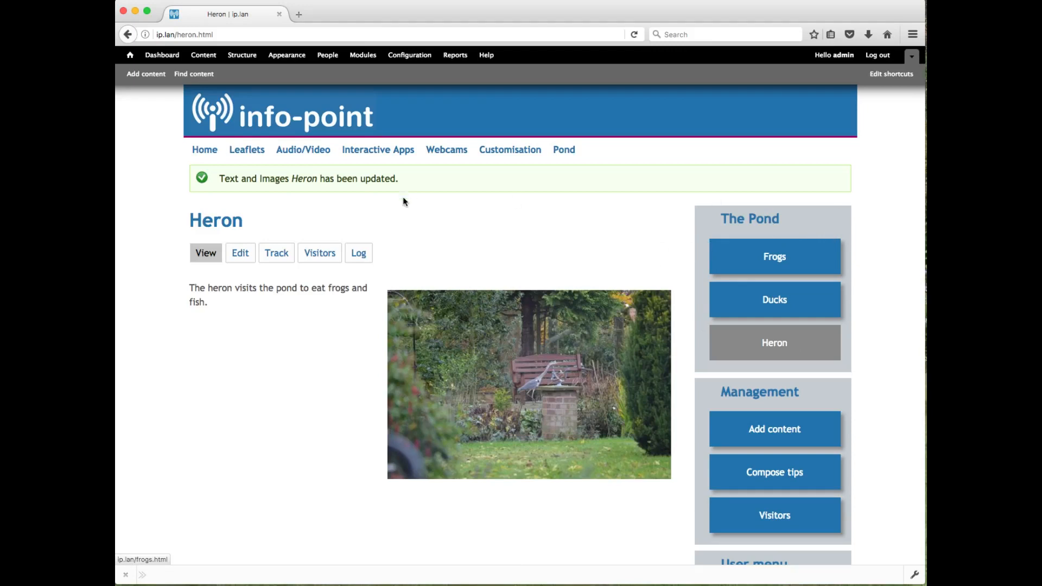
- Open the Pond page for editing from the home page and change its menu link title to The Pond
left_click(206, 157)
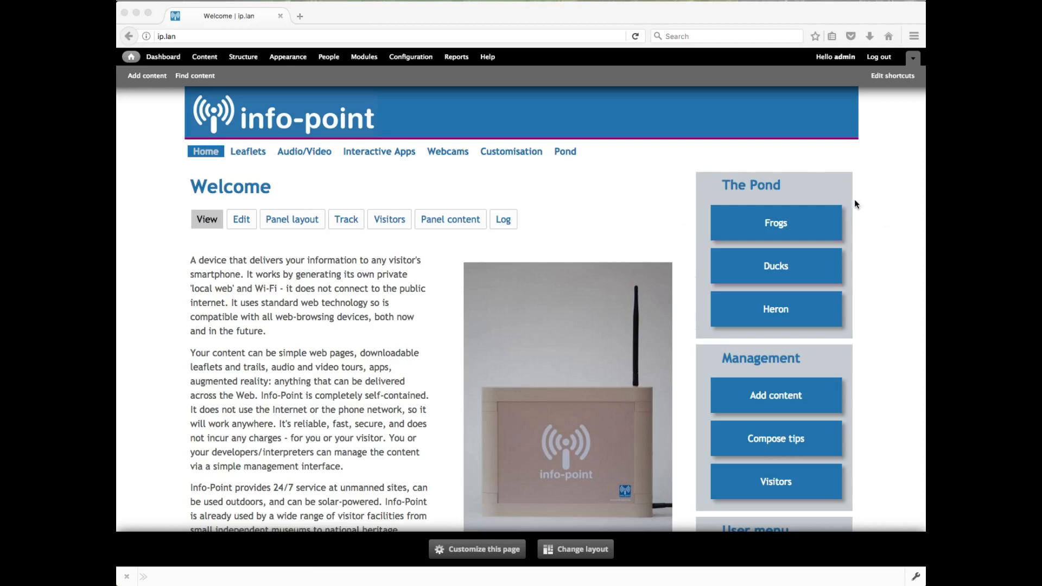
left_click(569, 153)
left_click(569, 154)
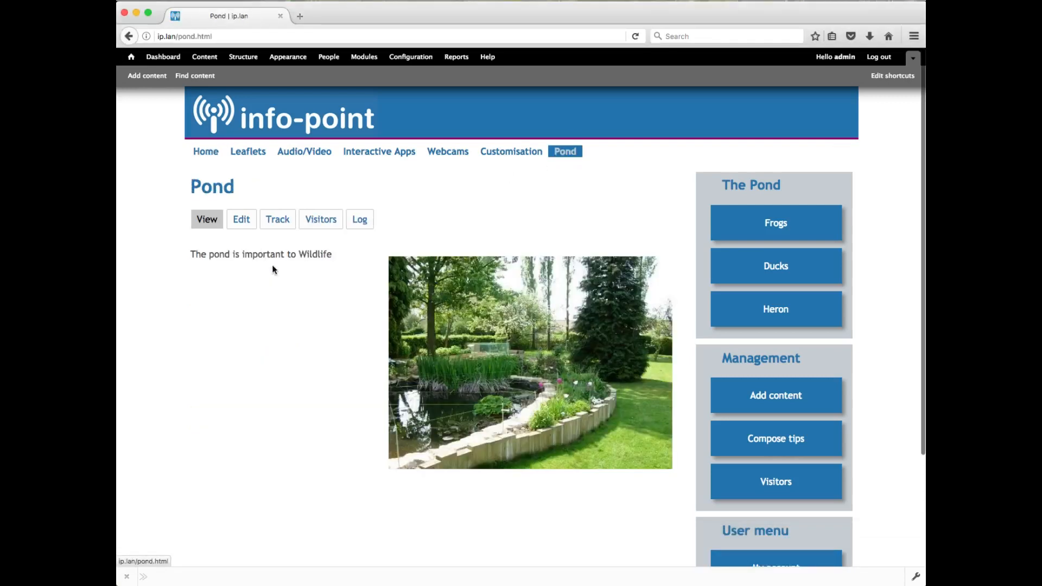
left_click(241, 219)
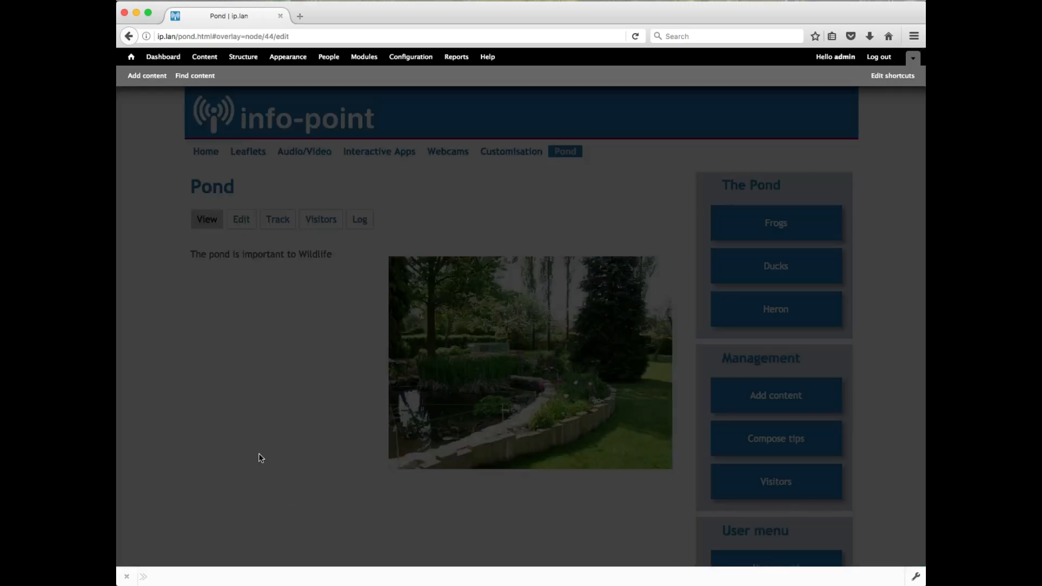
scroll(262, 429, "down", 5)
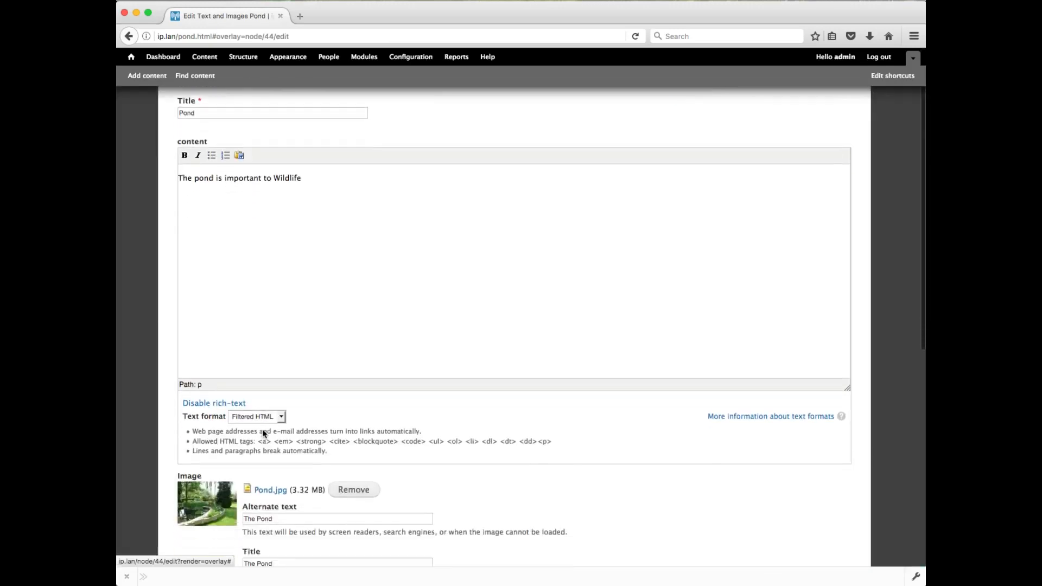
scroll(263, 430, "down", 3)
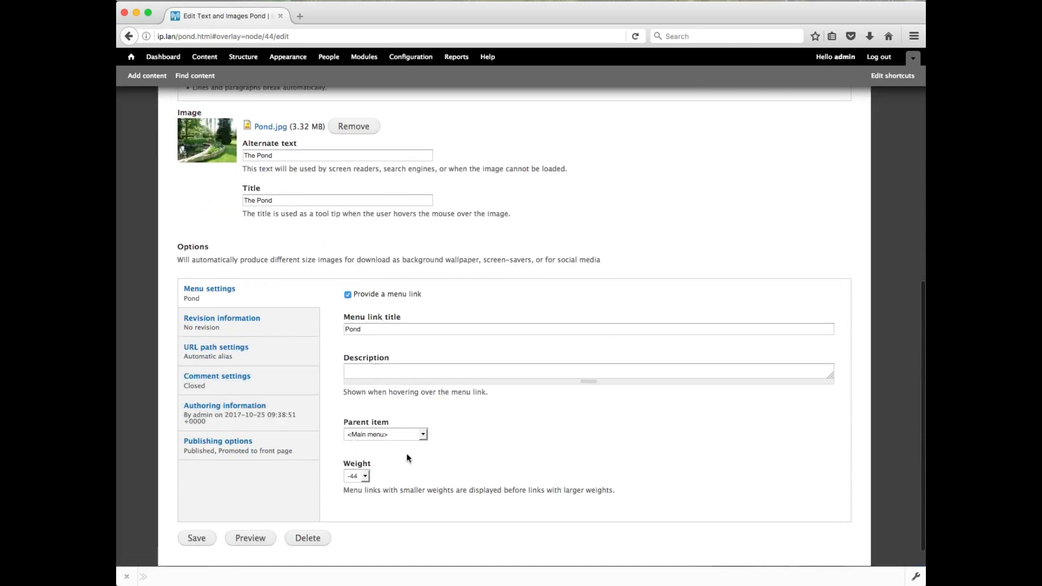
left_click(347, 329)
type("The")
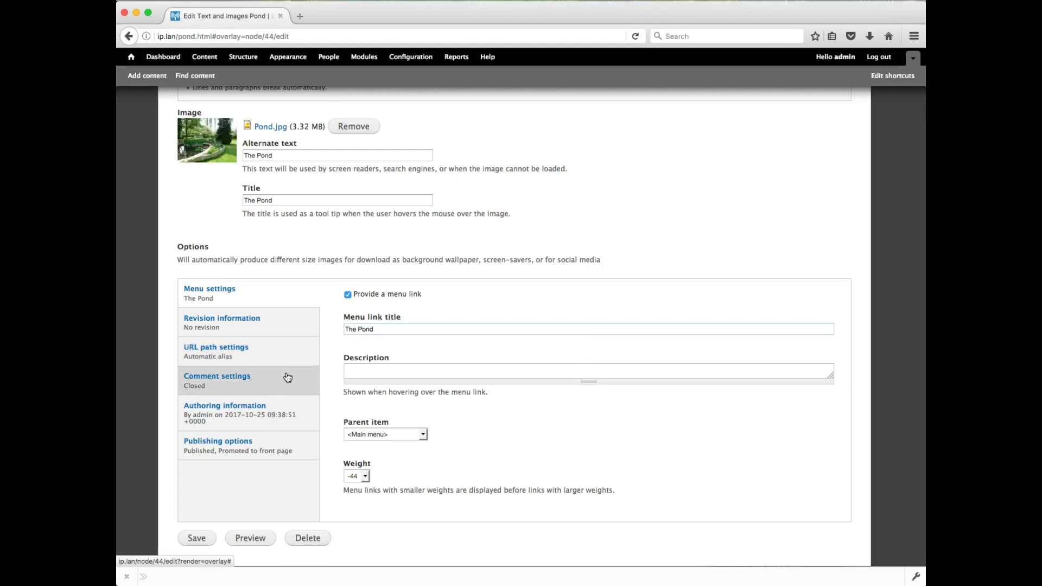
- Turn off the automatic URL alias for the Pond page, set the alias to pond/pond.html and save the page
left_click(254, 358)
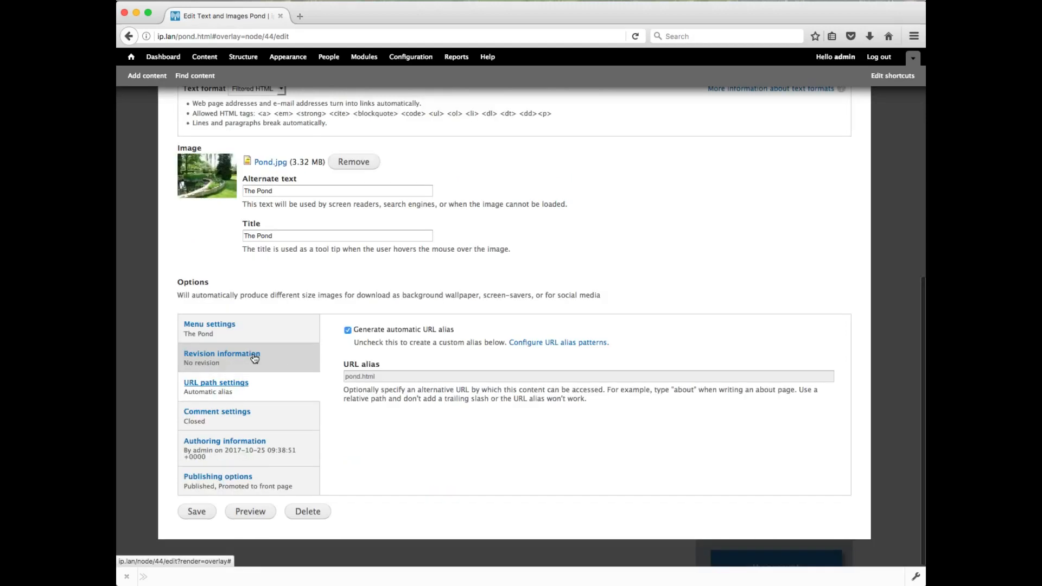
left_click(348, 330)
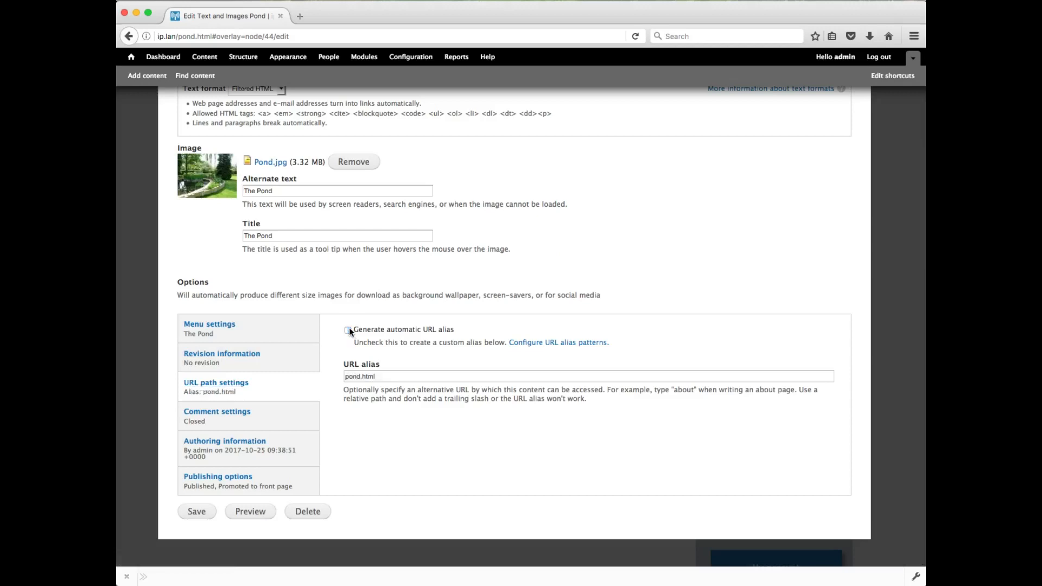
left_click(347, 376)
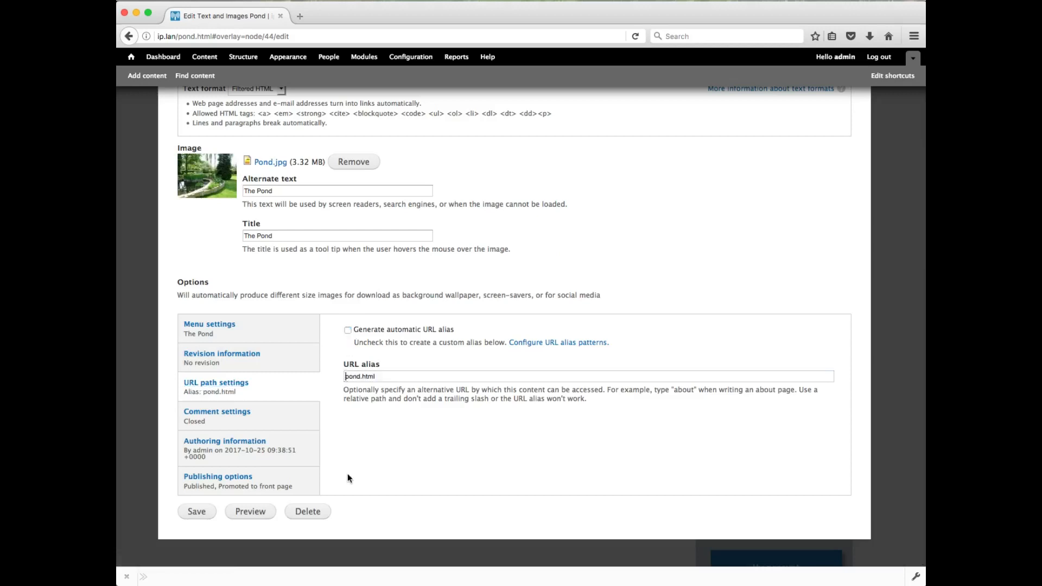
type("pond/")
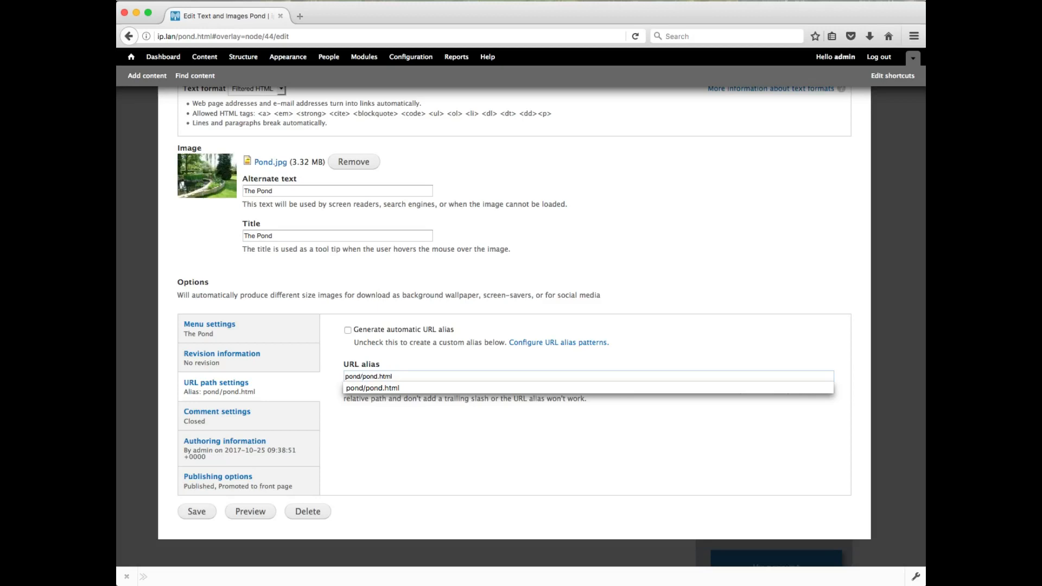
left_click(197, 513)
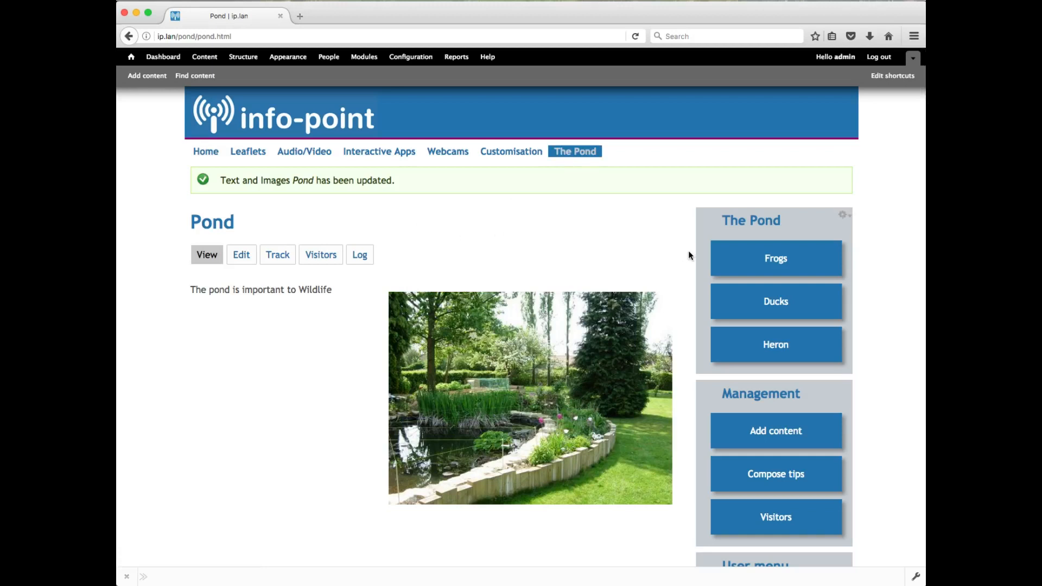
- Configure The Pond block to show only on the listed pages with the path pond/*, and save the block
mouse_move(852, 237)
left_click(848, 216)
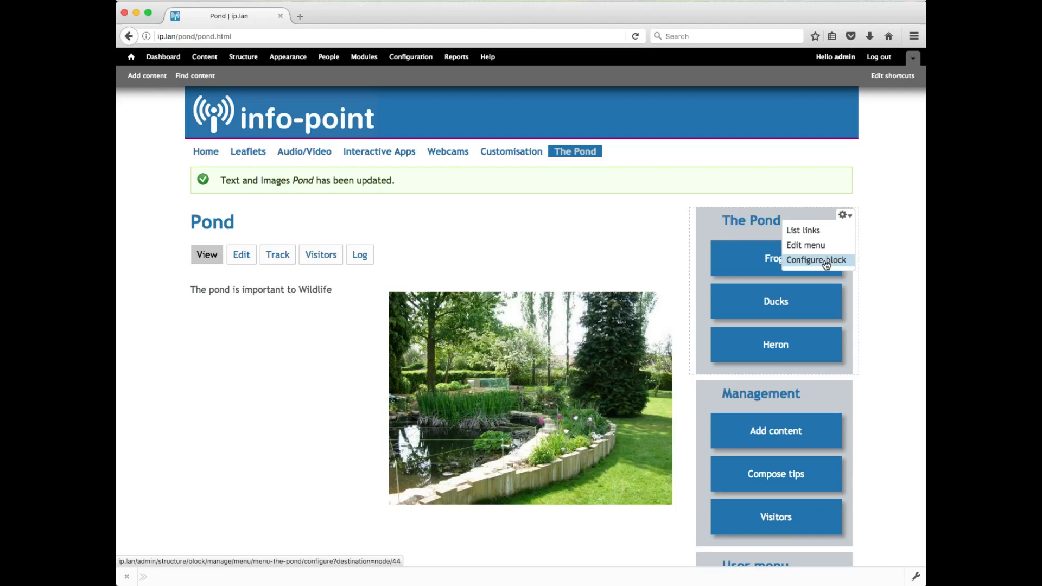
left_click(826, 263)
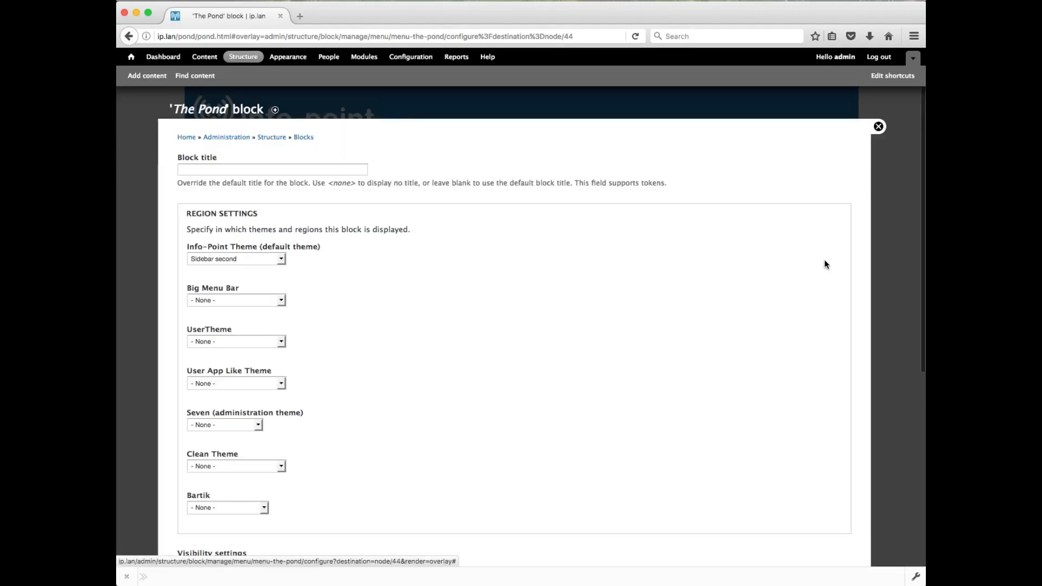
scroll(547, 323, "down", 3)
scroll(547, 324, "down", 2)
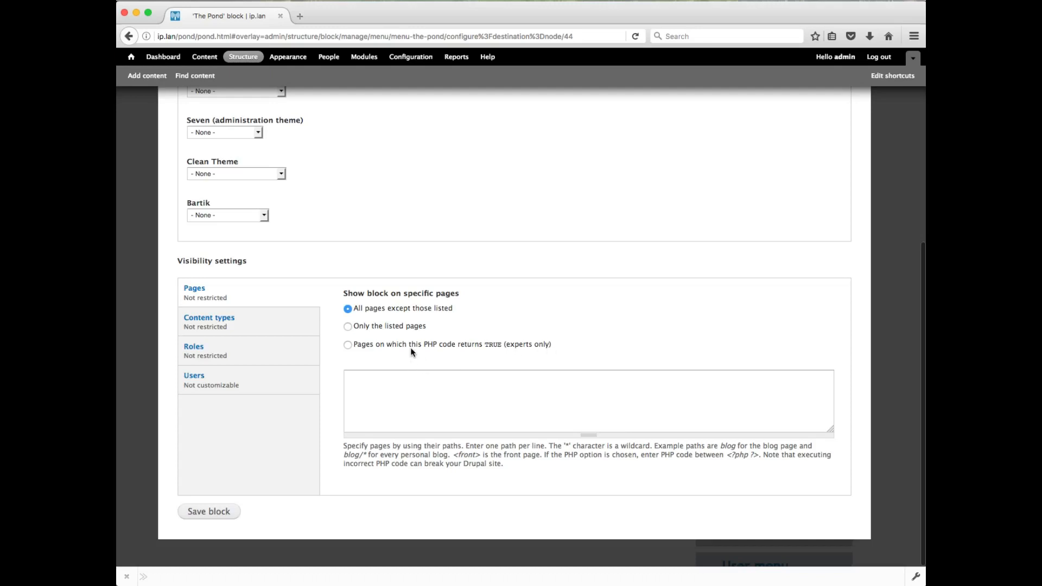
left_click(346, 328)
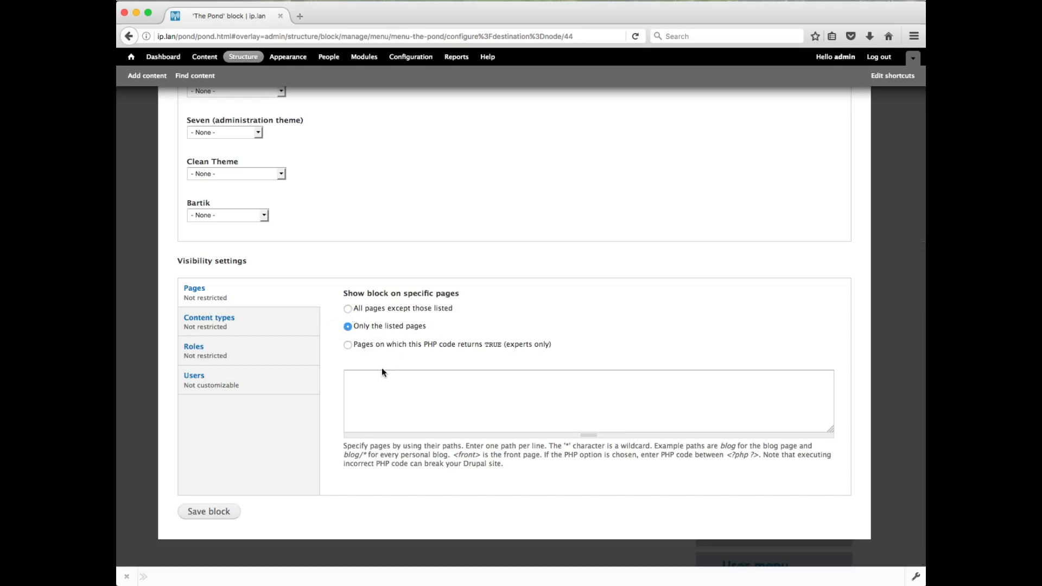
left_click(373, 380)
type("pond")
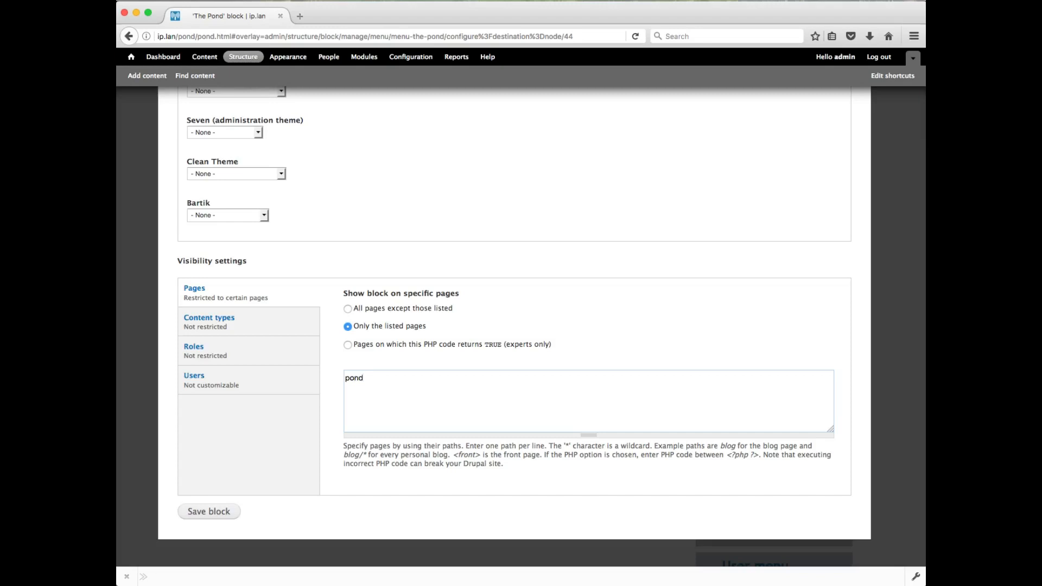
type("/*")
left_click(214, 512)
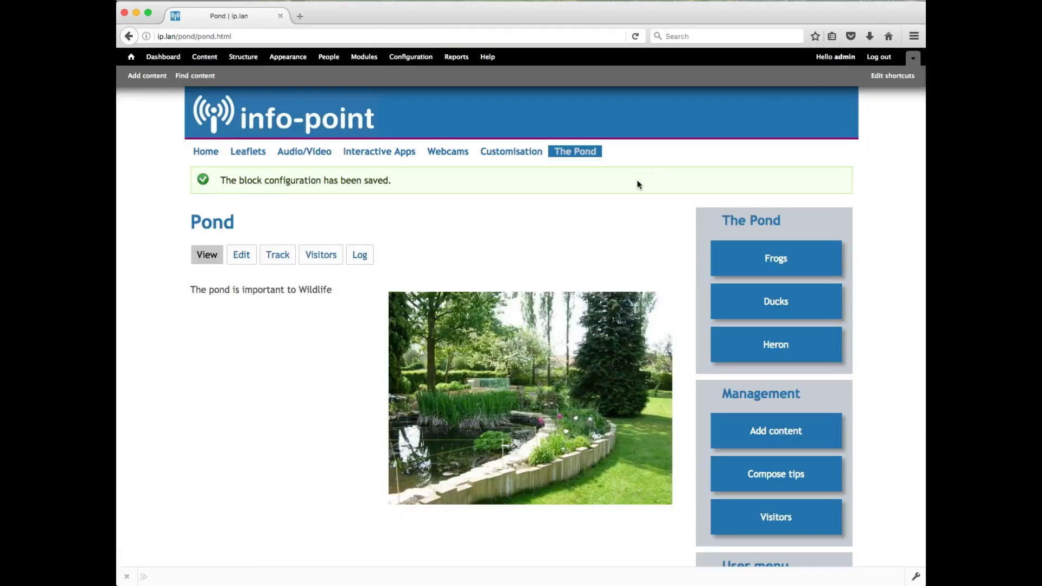
- Compare the sidebars of the home page and The Pond page to check where The Pond menu is shown
left_click(209, 154)
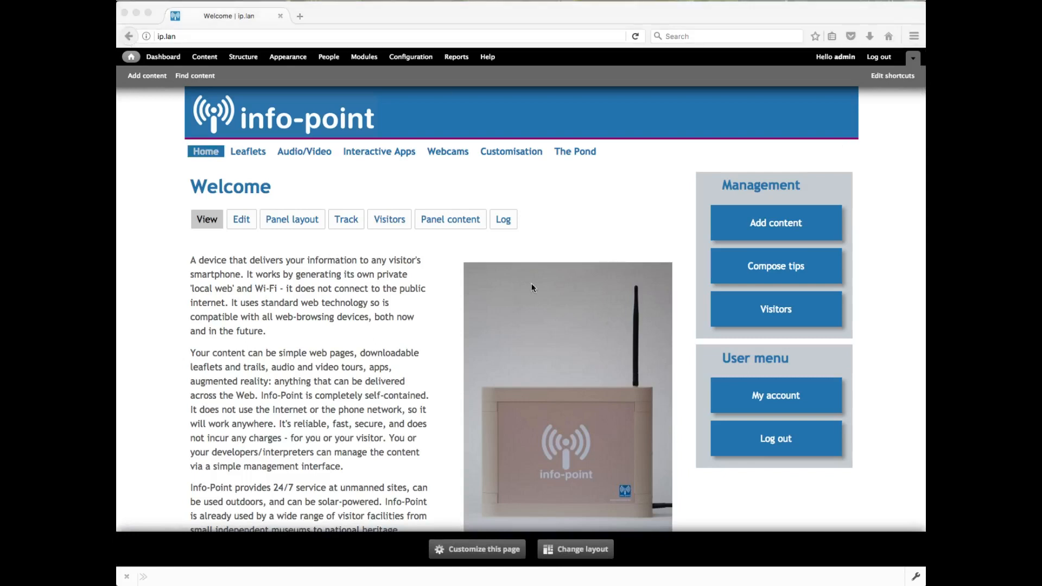
left_click(579, 157)
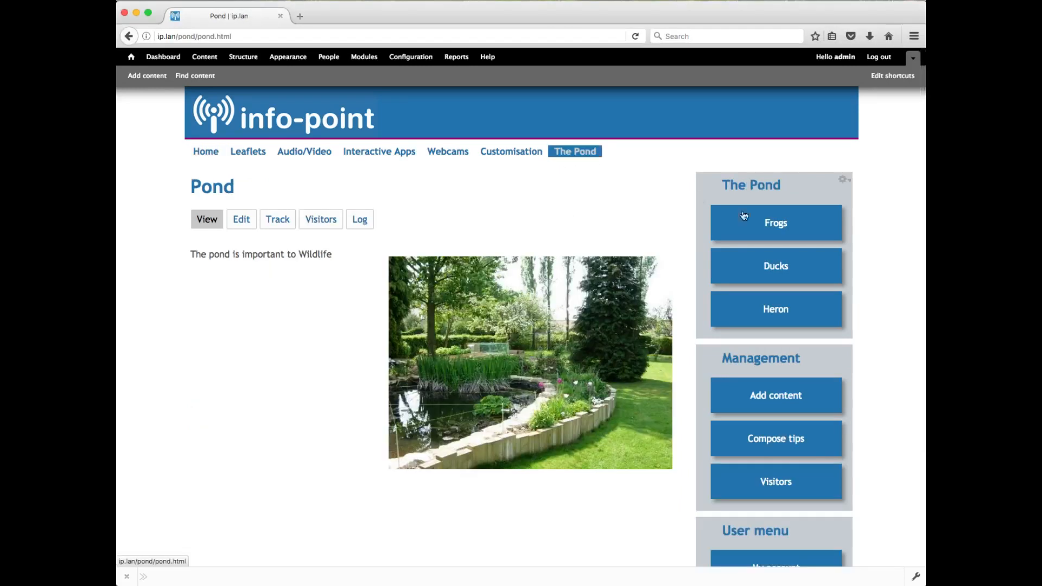
- Edit the Frogs page to replace its automatic URL alias with pond/frogs.html, and save the page
left_click(783, 227)
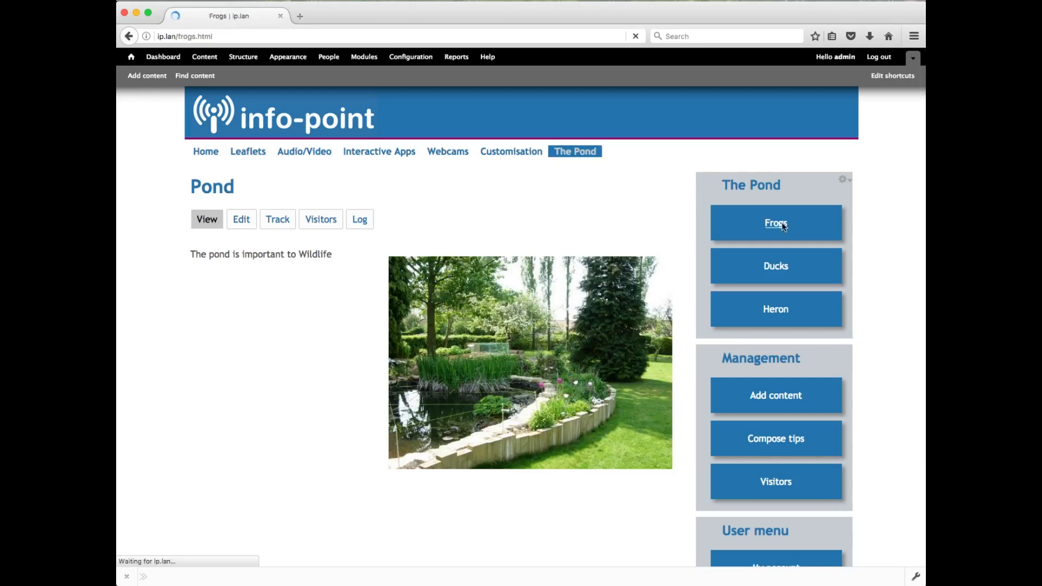
left_click(242, 221)
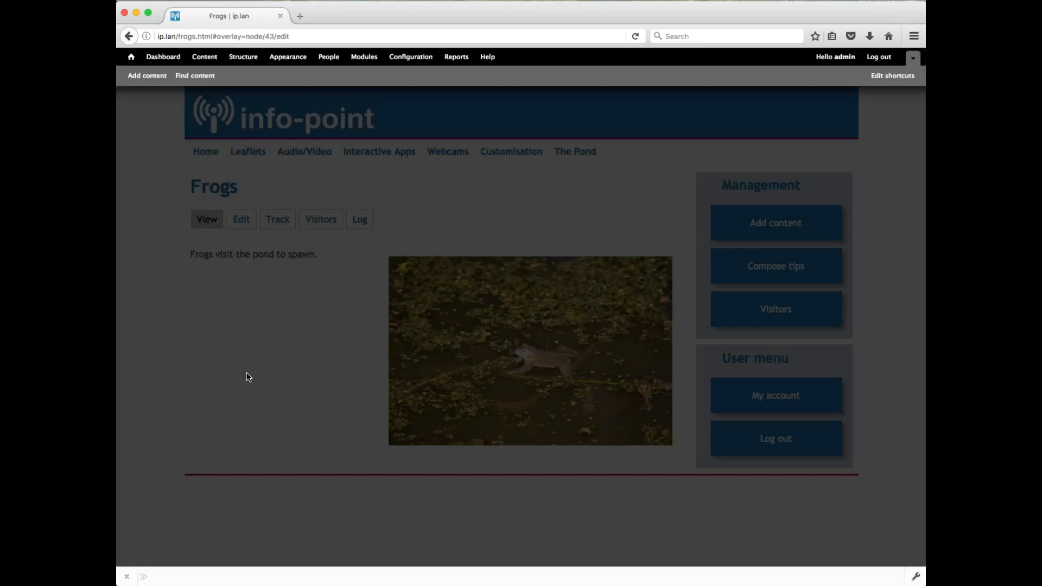
scroll(275, 349, "down", 8)
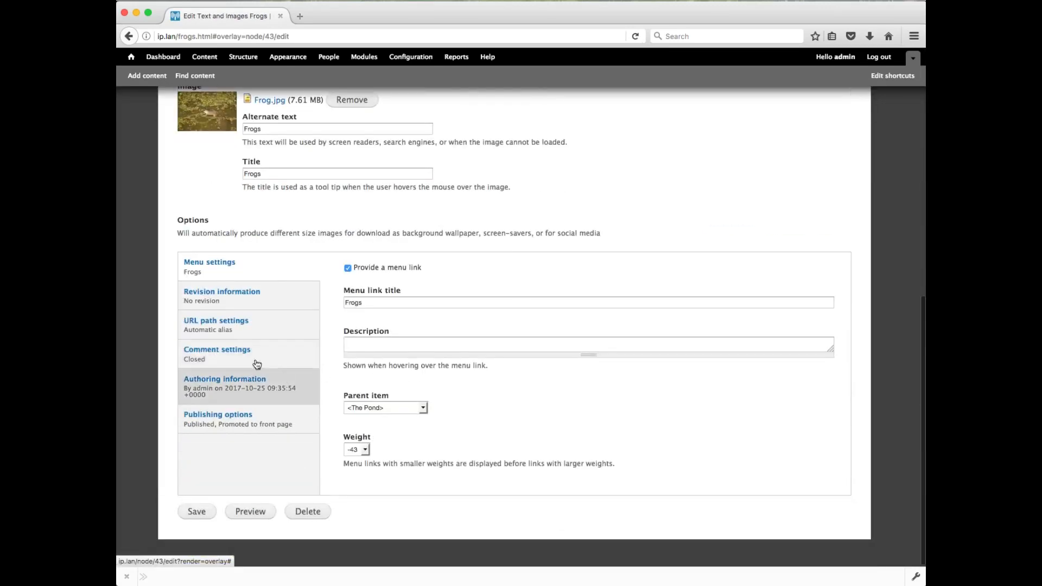
left_click(223, 324)
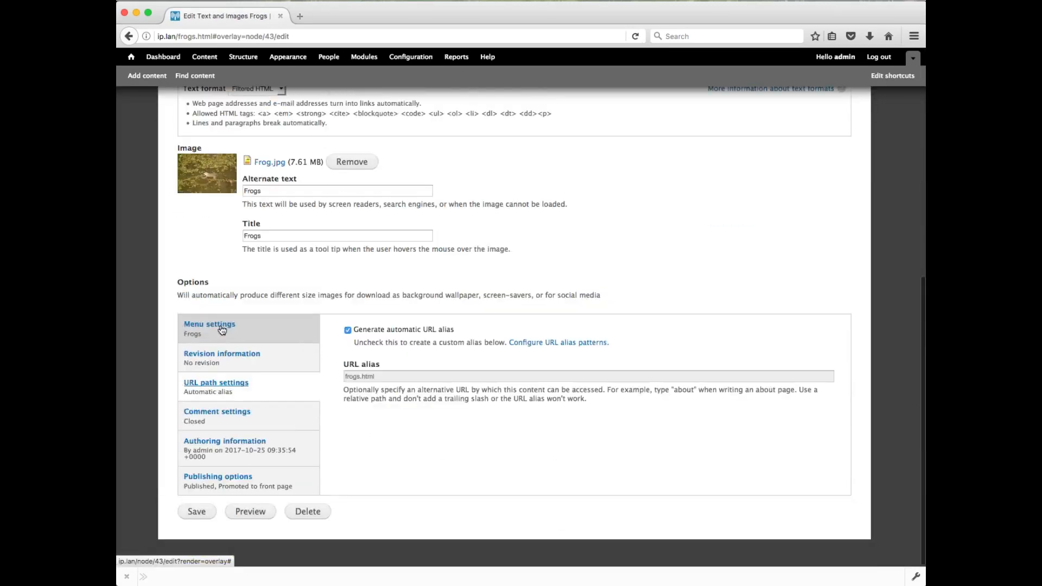
left_click(347, 330)
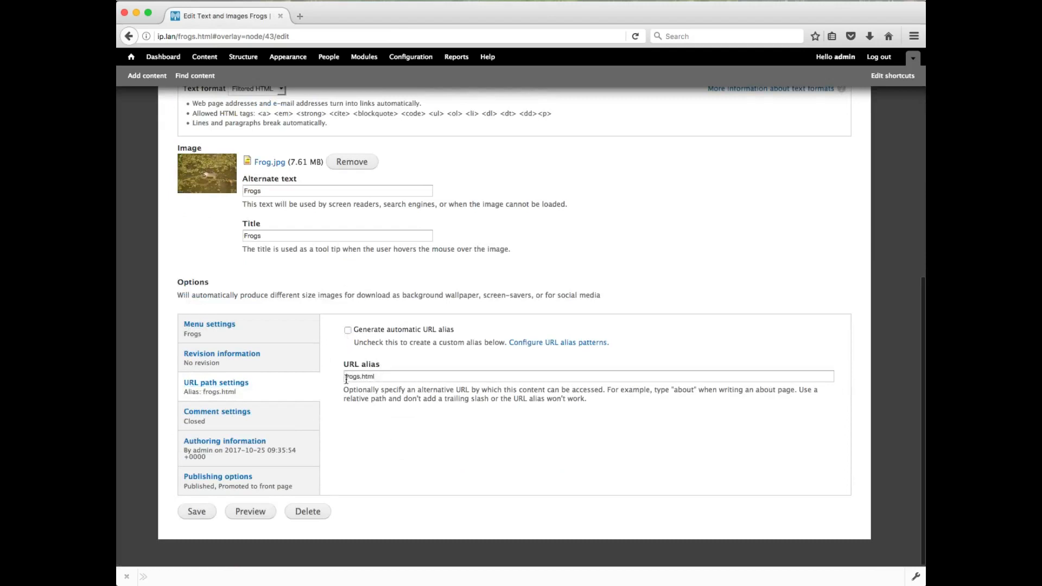
type("pond")
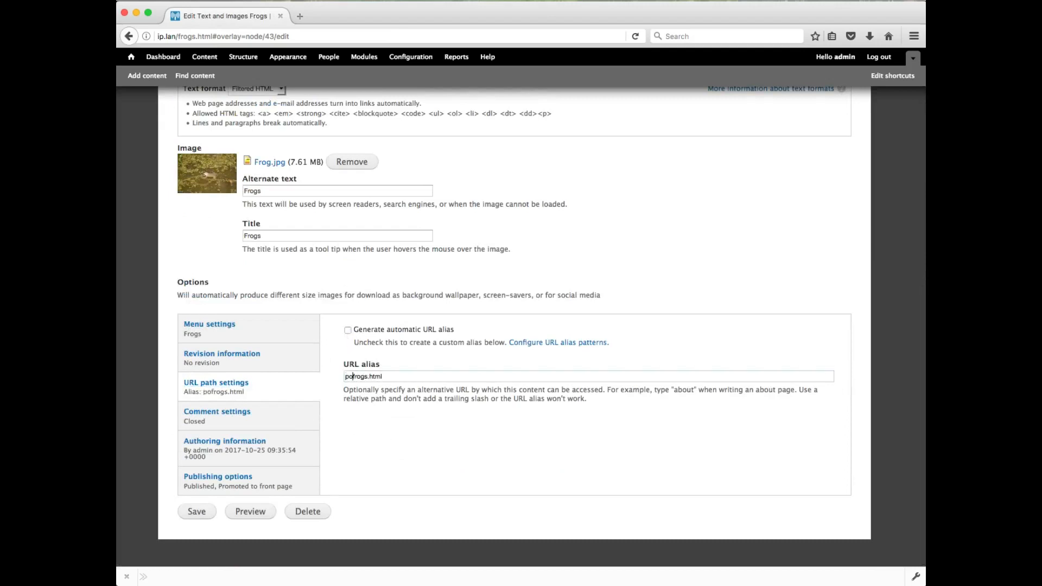
type("/")
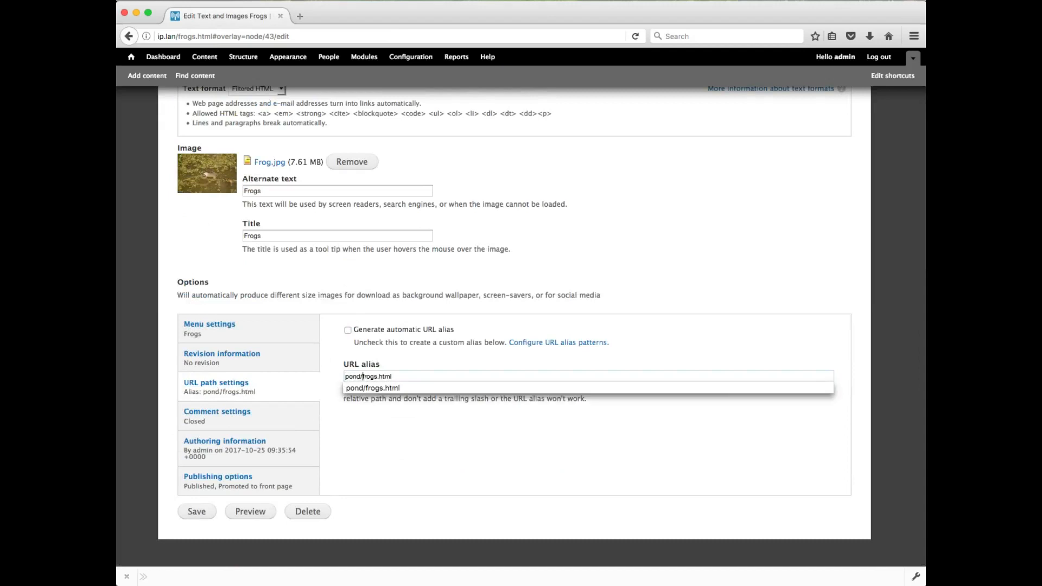
left_click(193, 515)
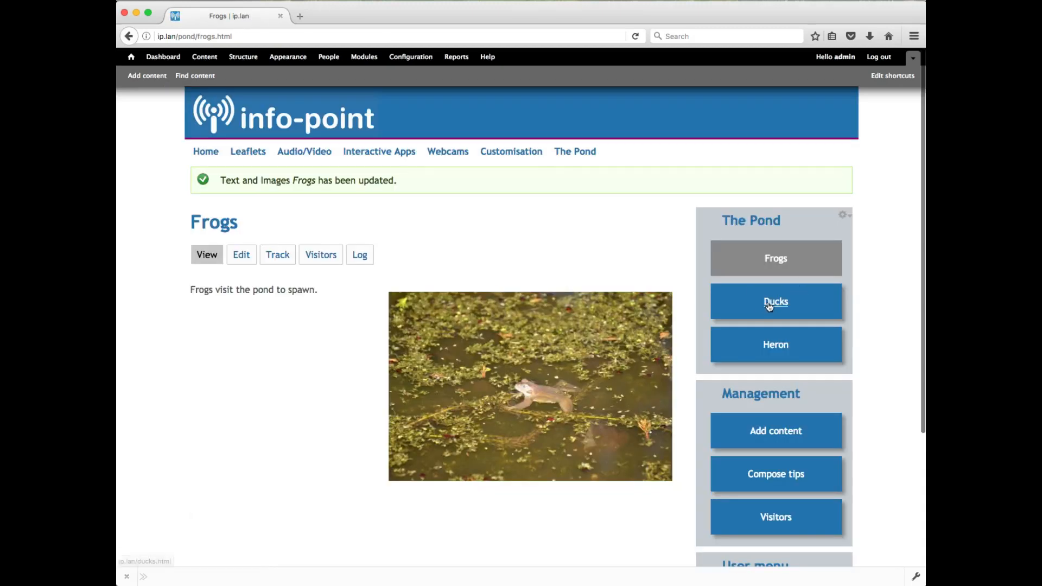
- Edit the Ducks page to replace its automatic URL alias with pond/ducks.html, and save the page
left_click(769, 304)
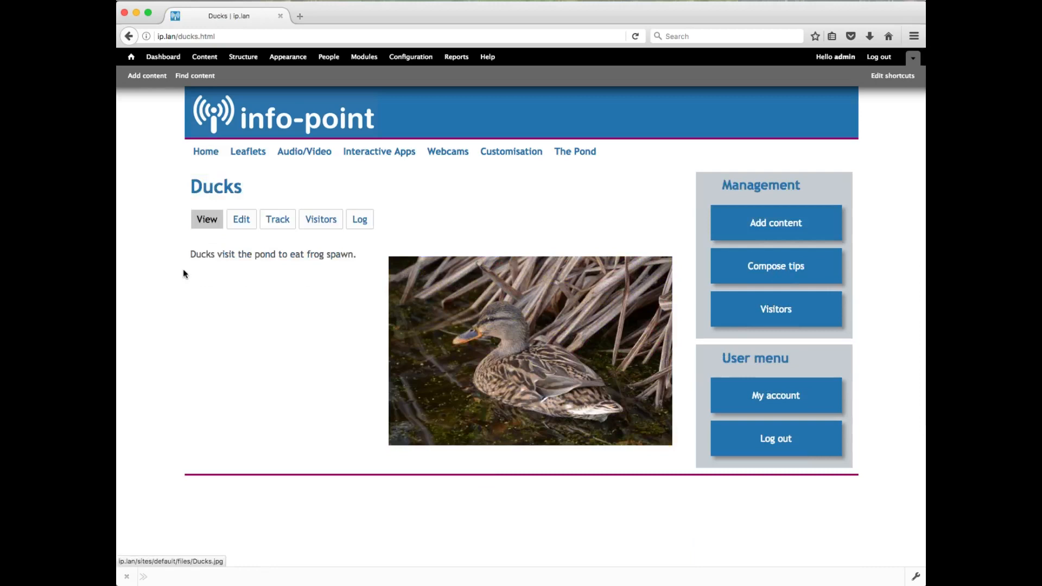
left_click(251, 220)
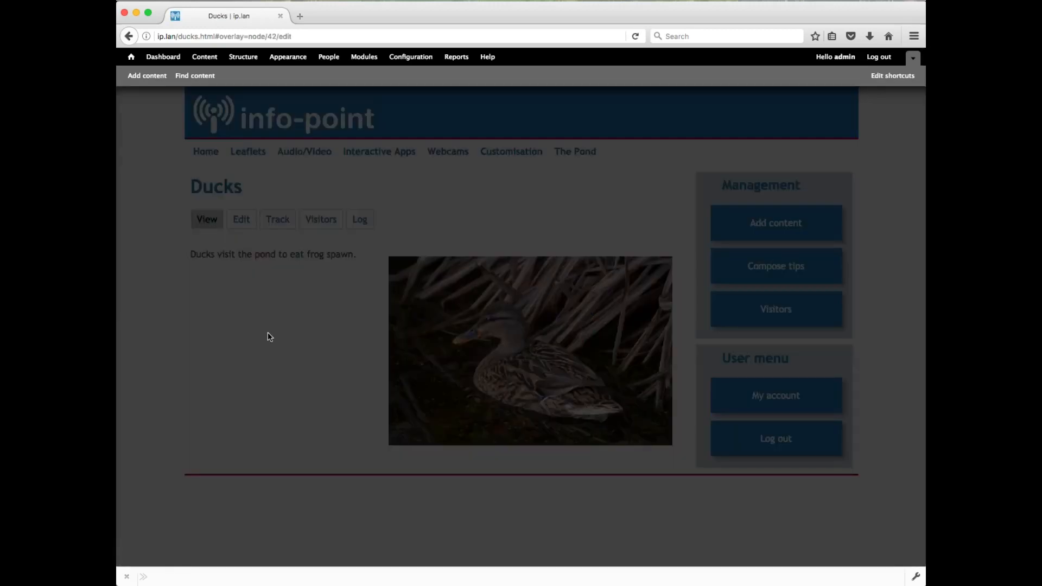
scroll(293, 397, "down", 7)
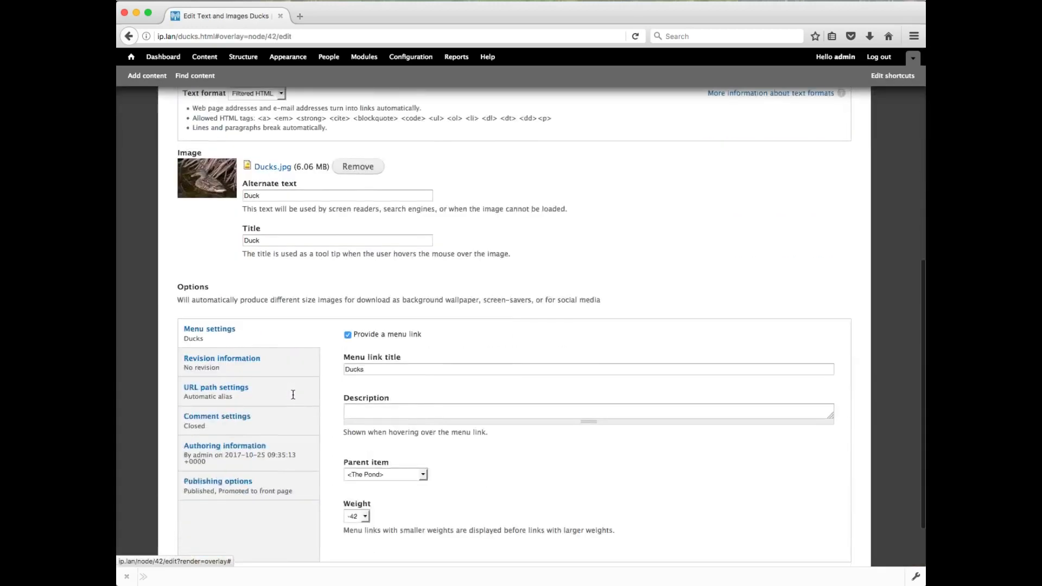
scroll(293, 395, "down", 2)
left_click(222, 357)
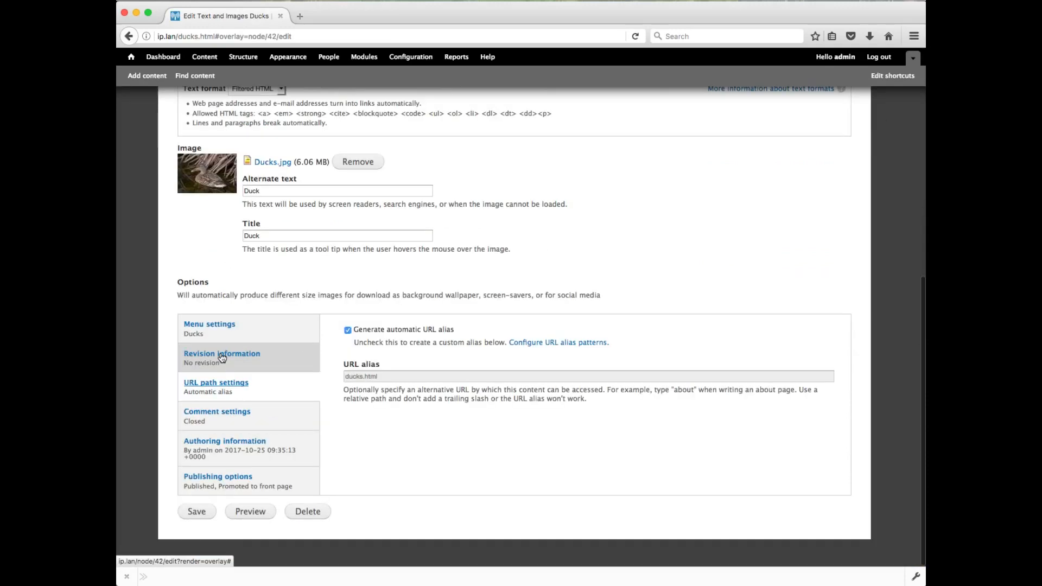
left_click(348, 330)
left_click(344, 377)
type("pond/")
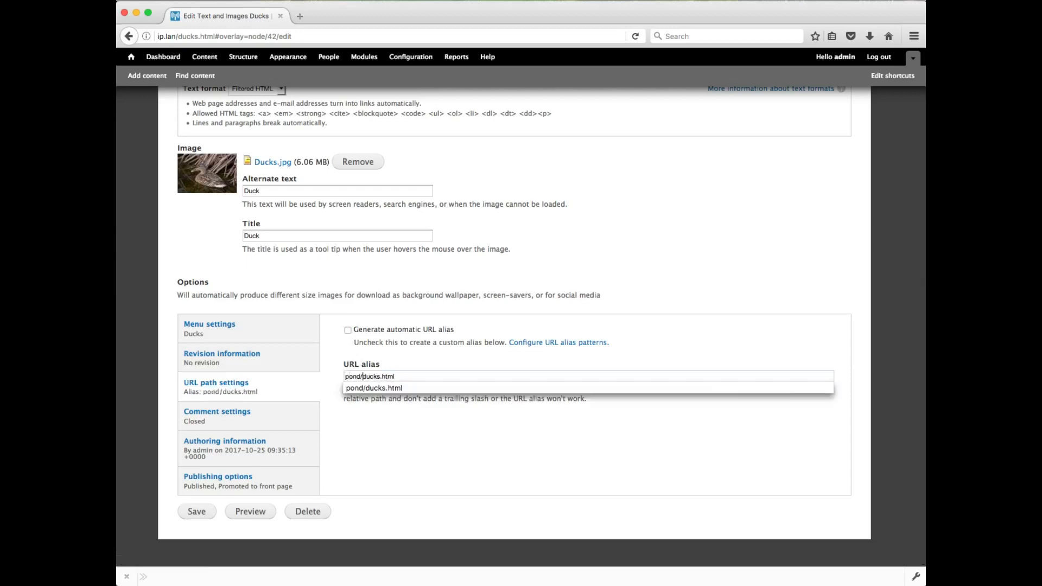
left_click(204, 513)
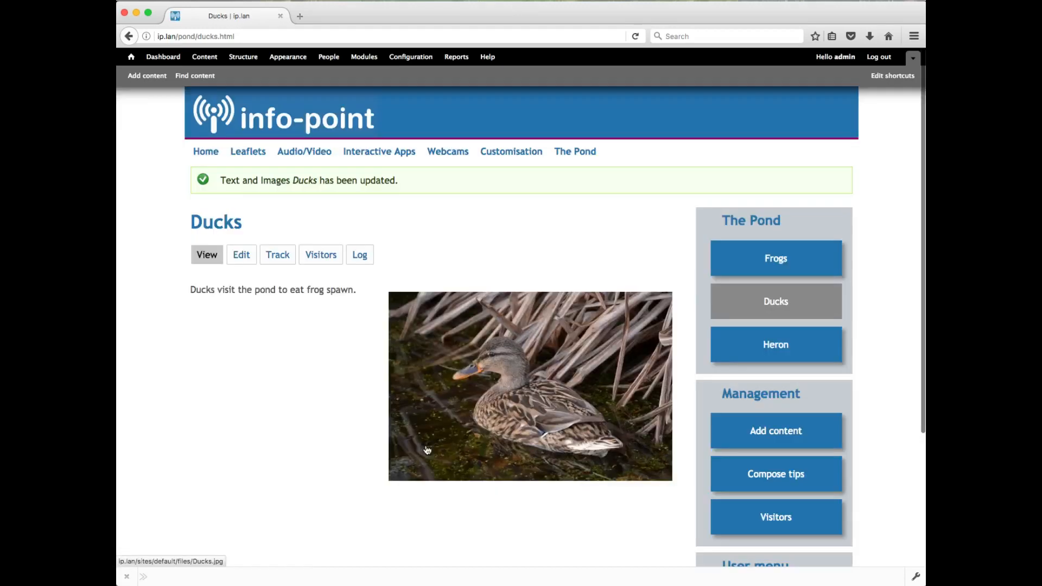
- Turn off the automatic URL alias for the Heron page, set the alias to pond/heron.html and save the page
left_click(781, 347)
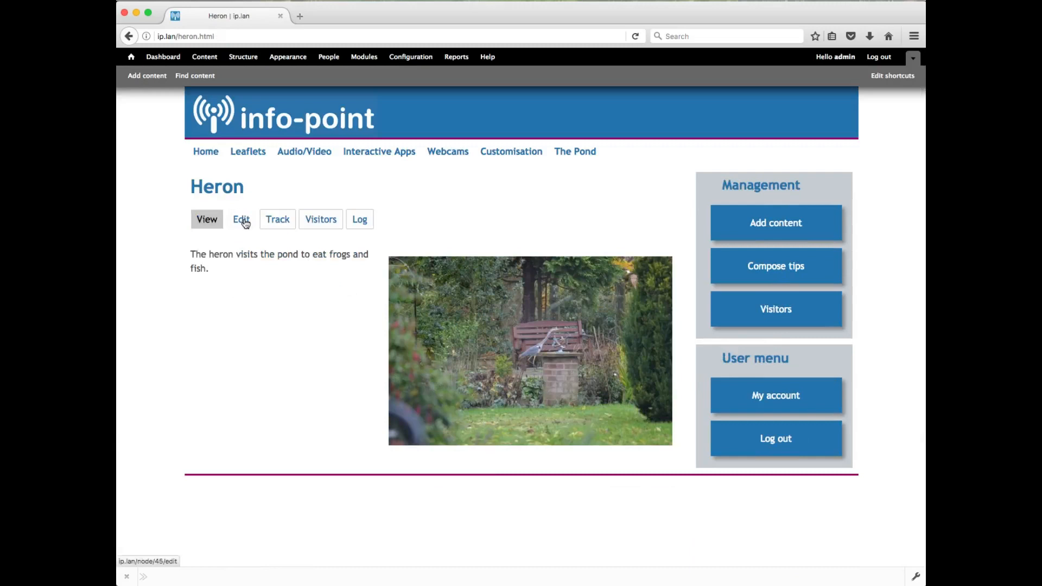
left_click(245, 223)
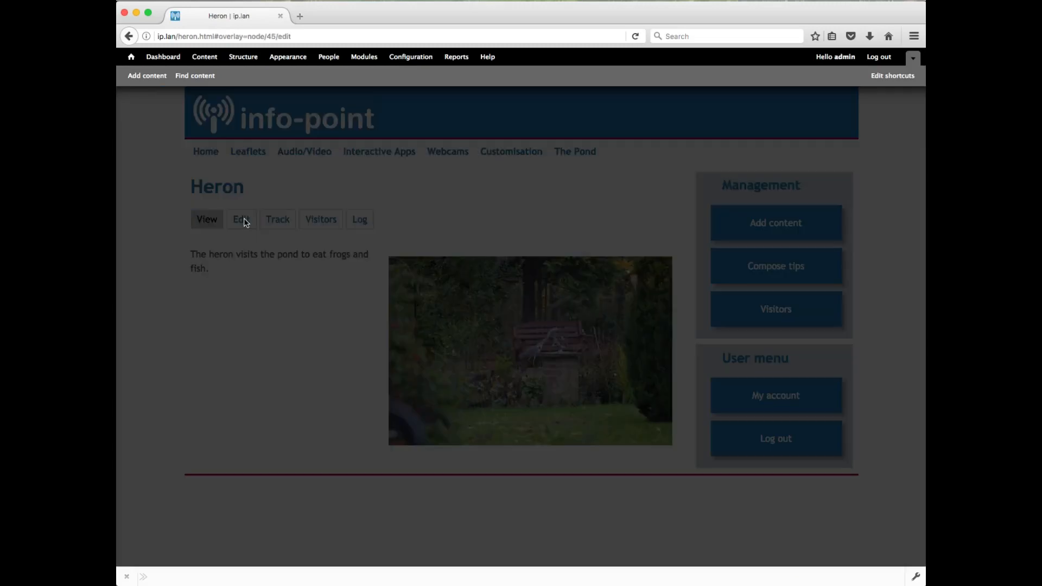
scroll(289, 320, "down", 10)
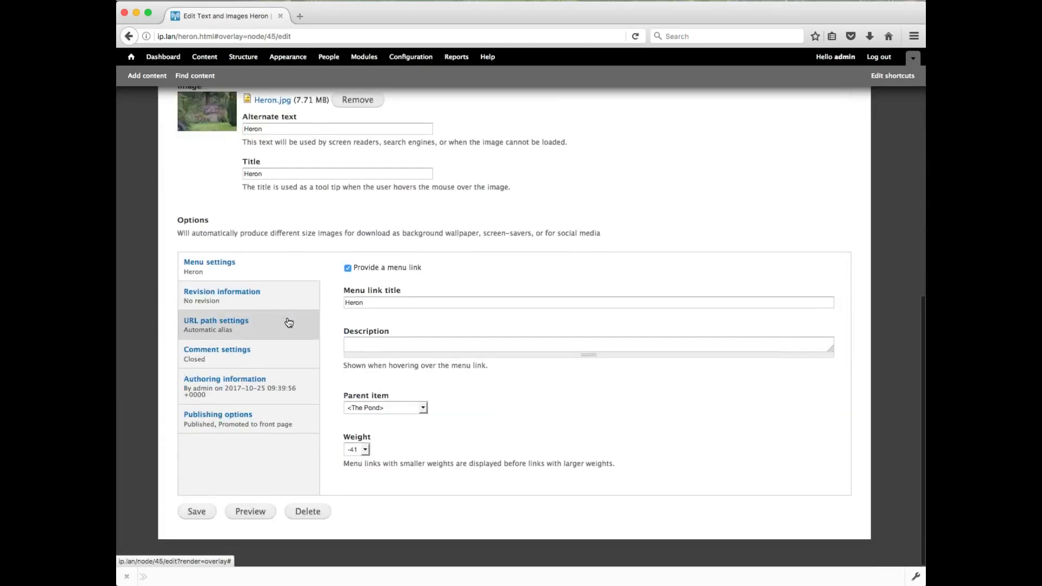
left_click(231, 324)
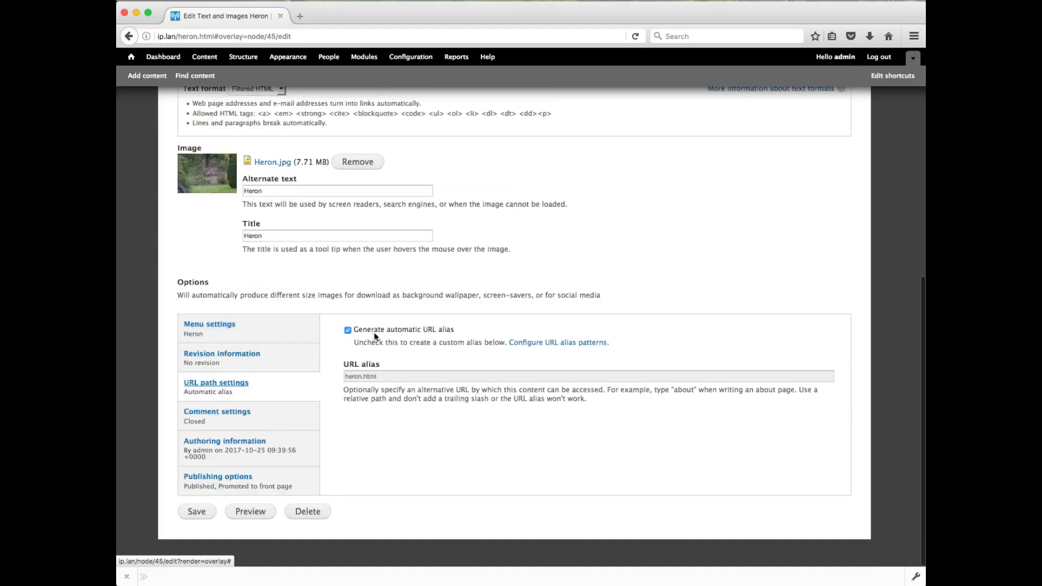
left_click(348, 330)
left_click(346, 376)
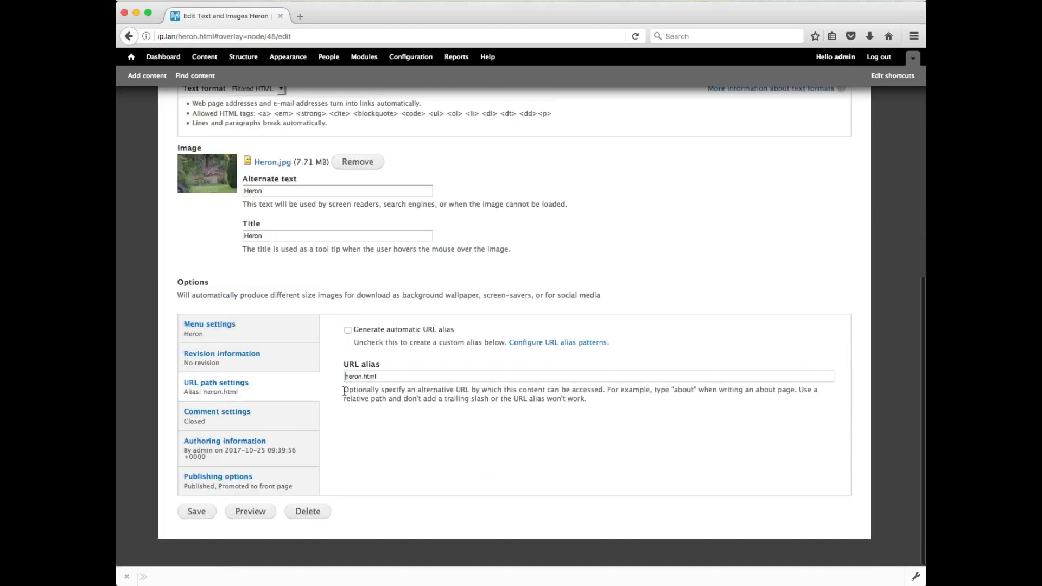
type("/pond")
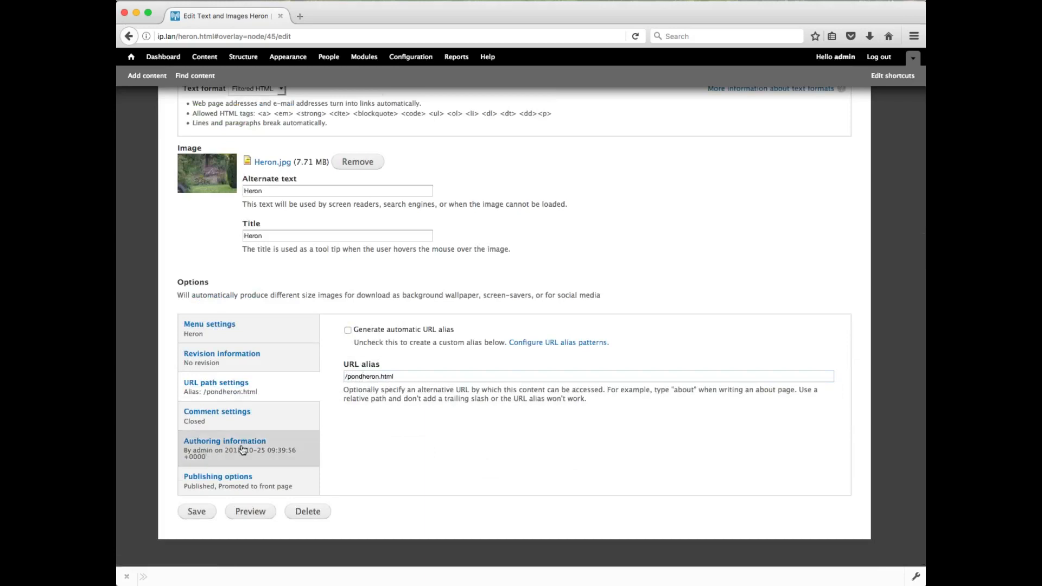
key("BackSpace")
key("BackSpace")
key("BackSpace")
key("BackSpace")
key("BackSpace")
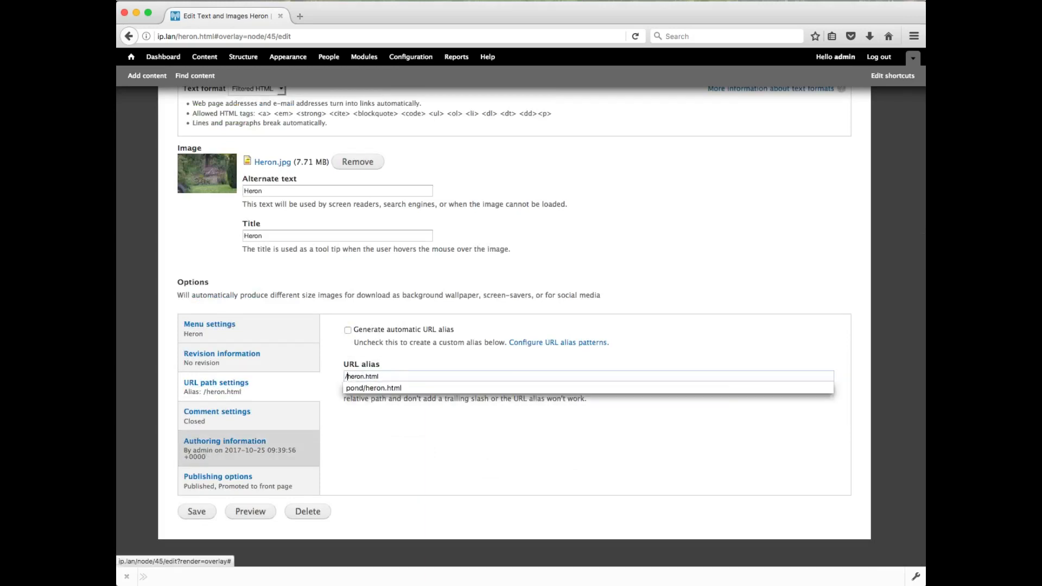
type("pond/")
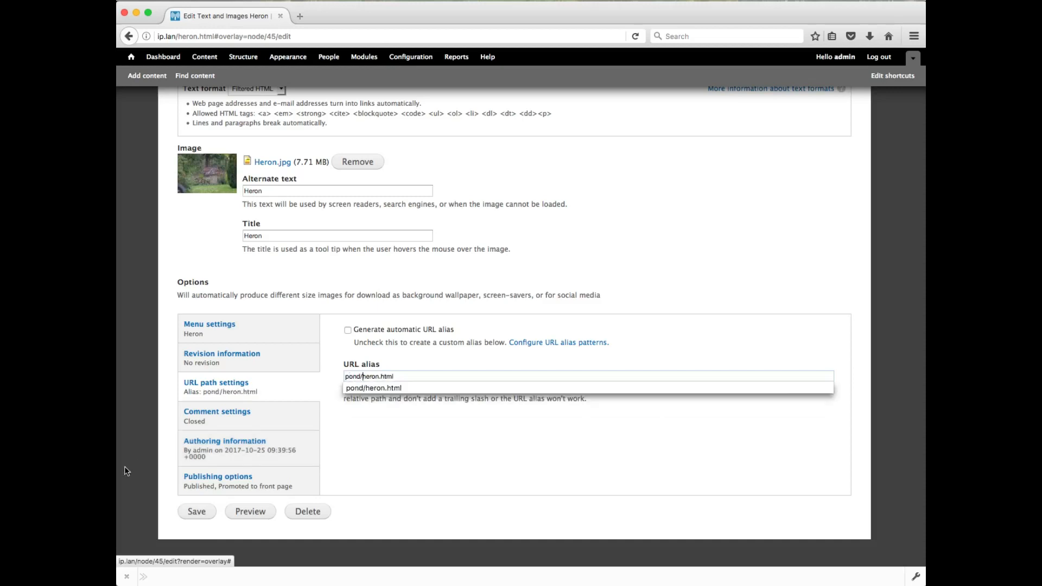
left_click(199, 513)
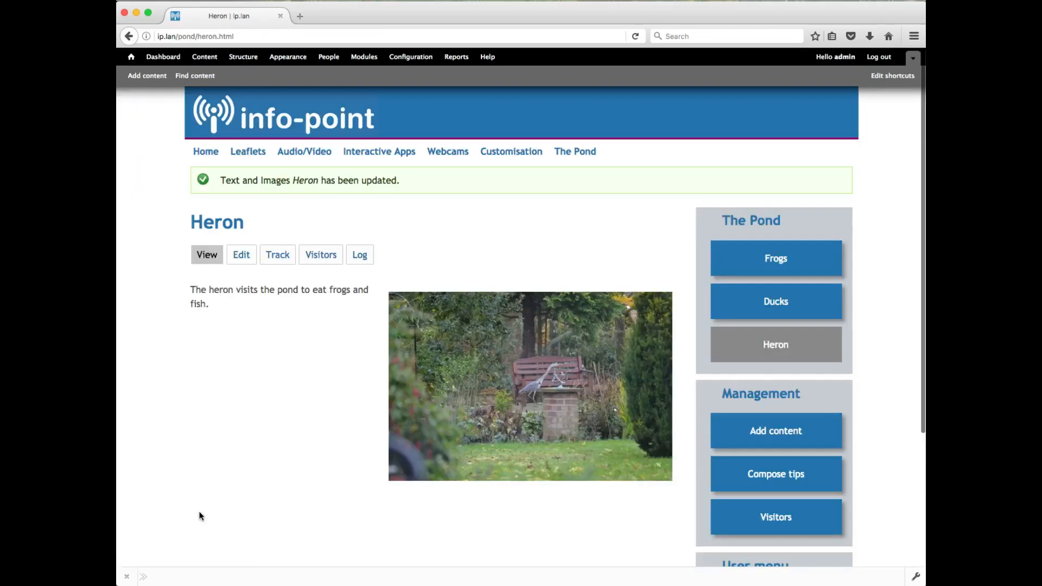
- Visit the Ducks, Frogs and home pages to check where The Pond menu is shown
left_click(779, 306)
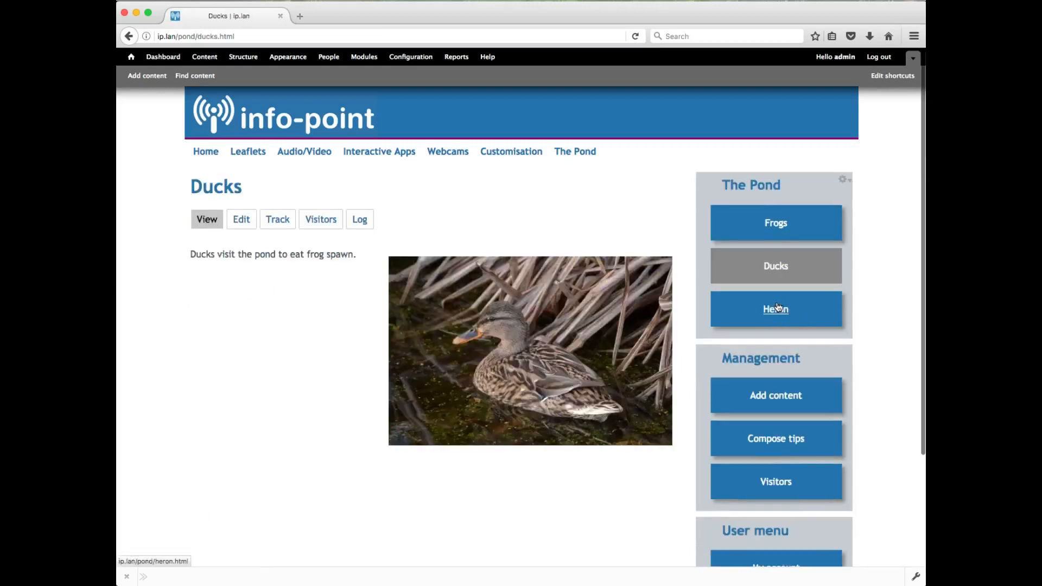
left_click(777, 224)
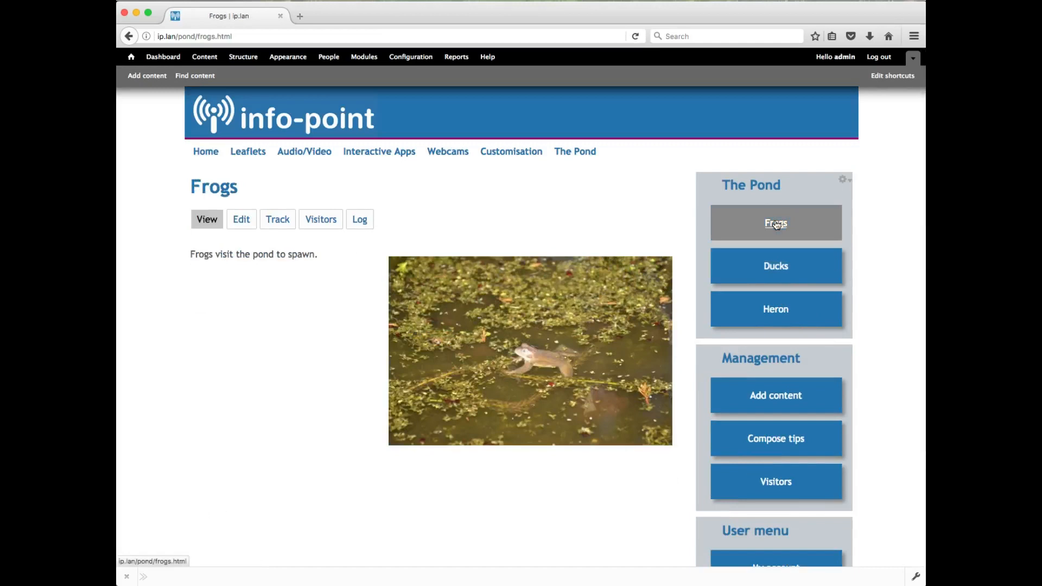
left_click(215, 156)
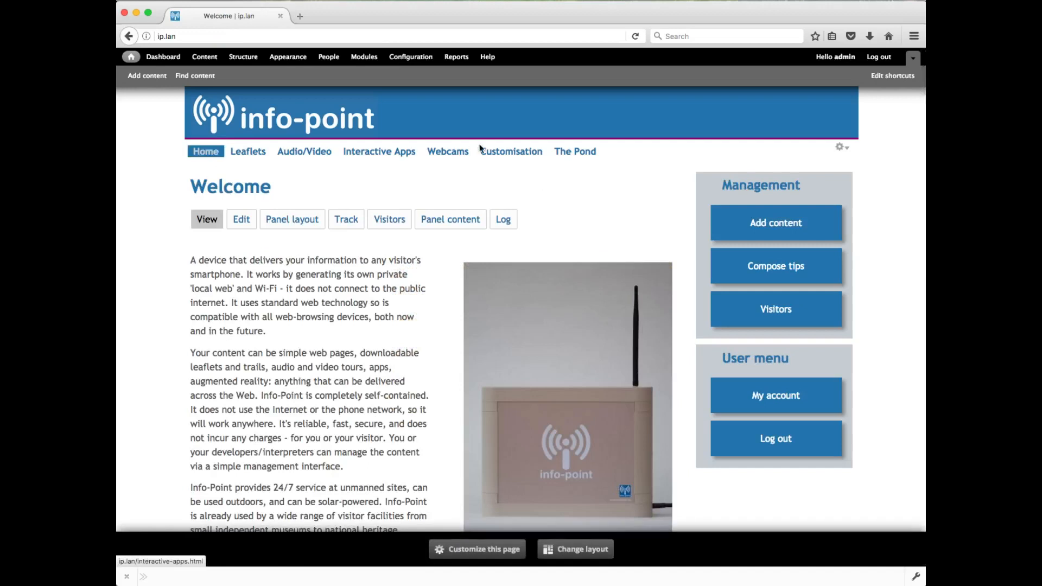
- Open The Pond page and copy the path pond/pond.html from its web address
left_click(585, 156)
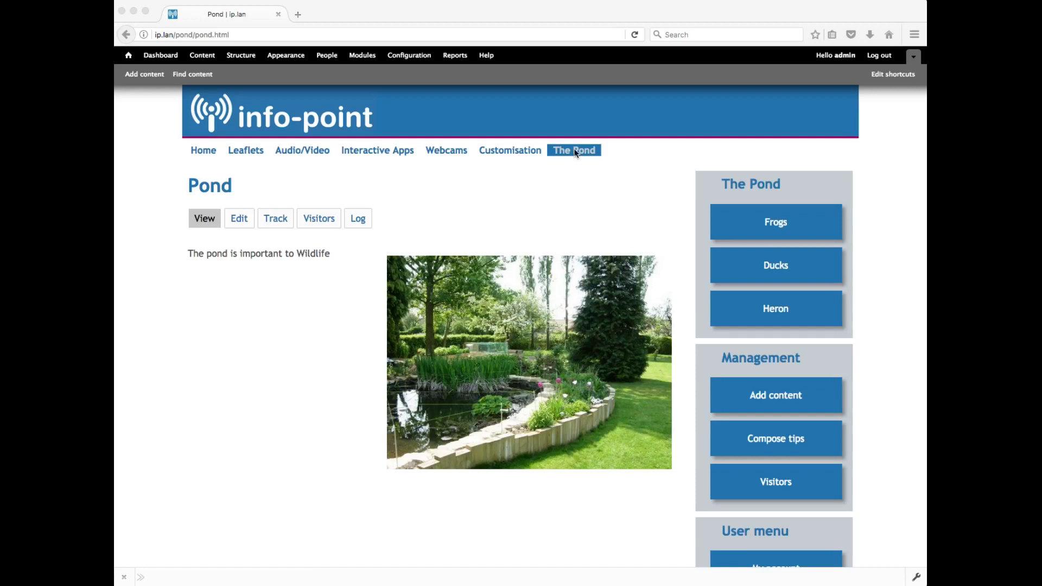
left_click(254, 32)
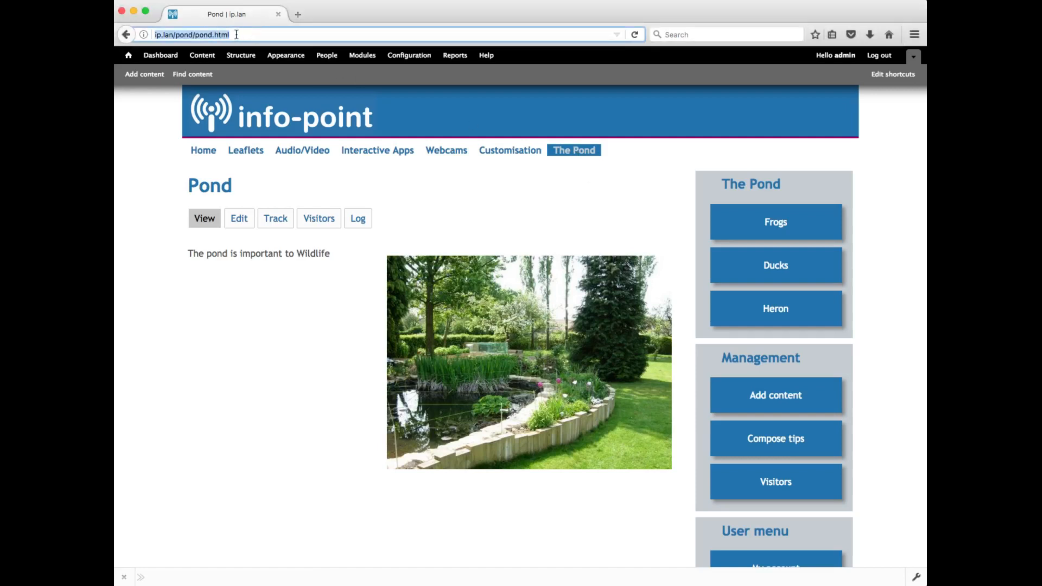
left_click(237, 35)
left_click_drag(237, 34, 177, 34)
key("super+c")
- Start a new link in The Pond menu's list of links and title it Pond Home
mouse_move(865, 190)
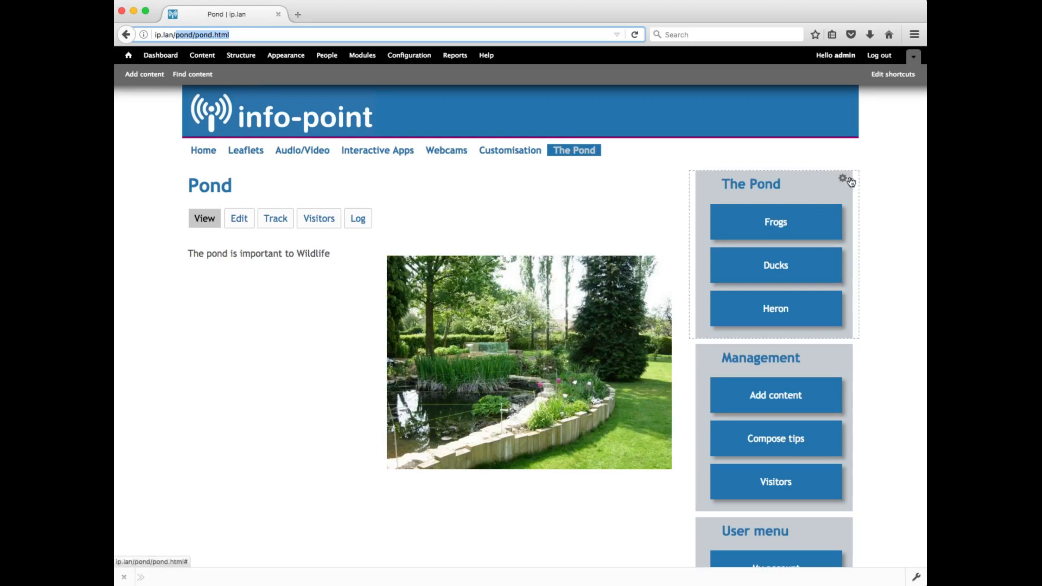
left_click(851, 182)
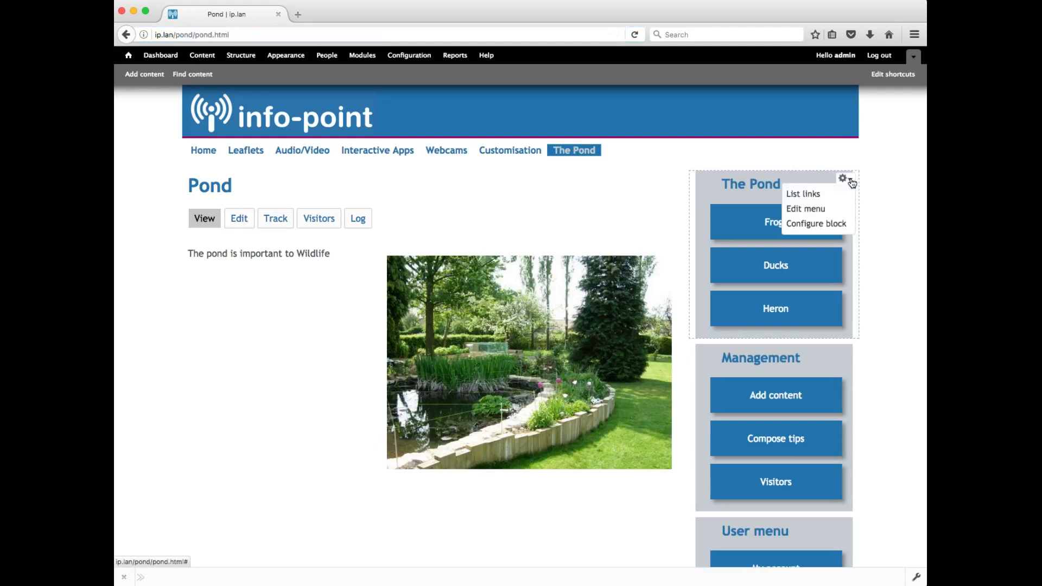
left_click(815, 197)
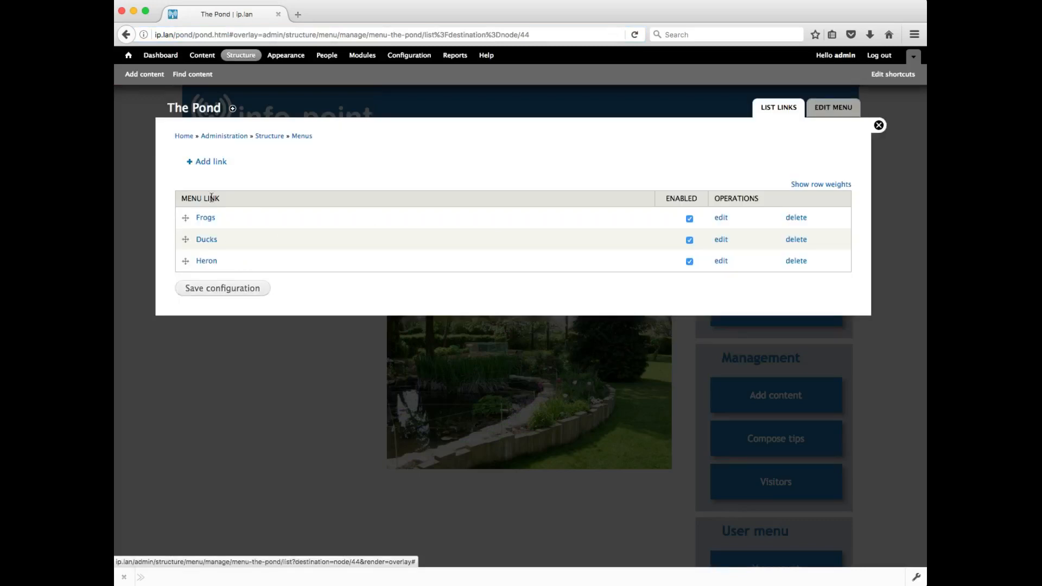
left_click(211, 162)
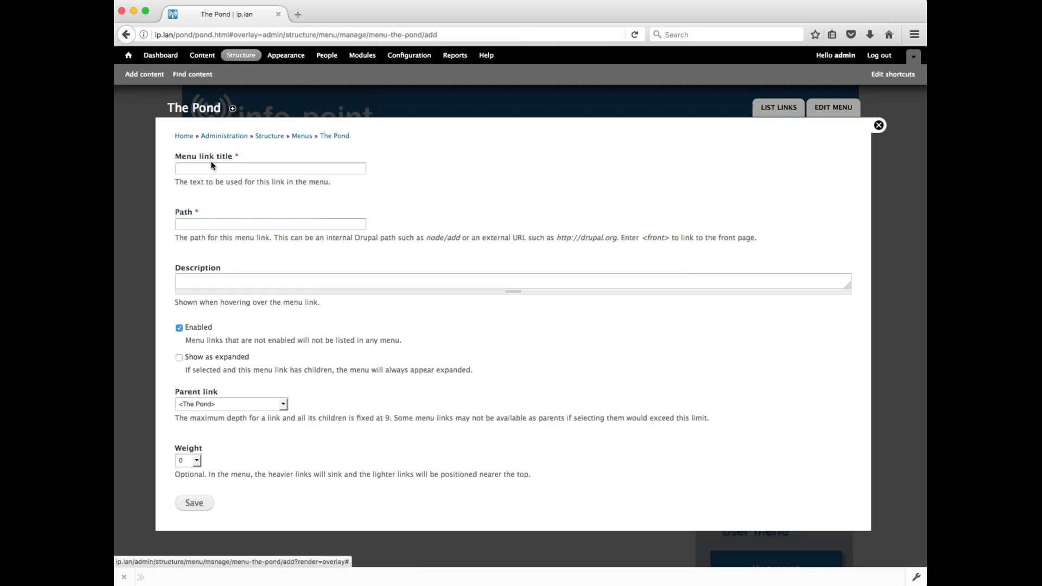
left_click(209, 168)
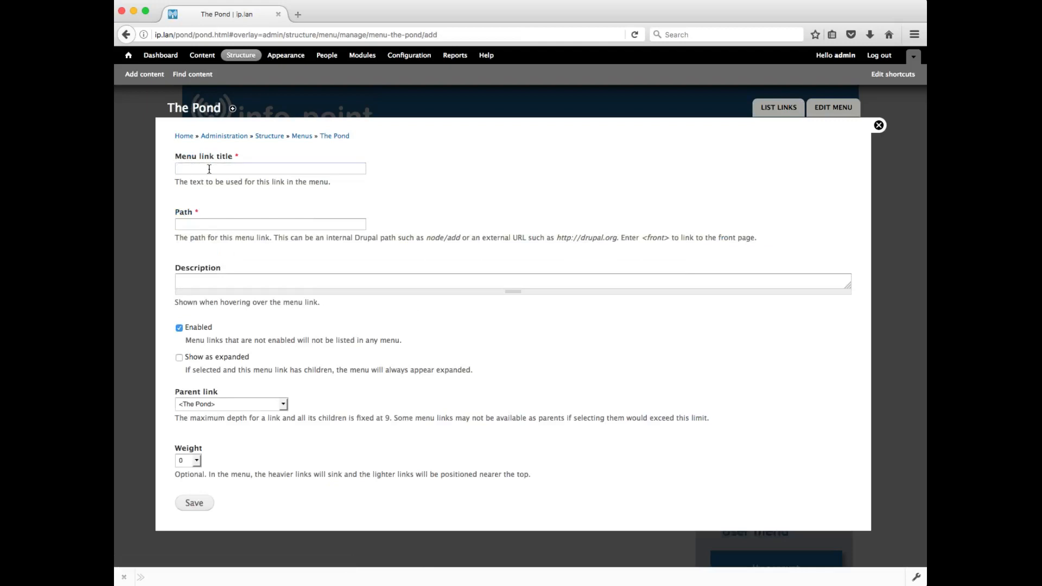
type("H")
key("BackSpace")
type("Pond Home")
- Set the new menu link's path to the copied pond/pond.html and save the link
left_click(201, 180)
left_click(199, 226)
key("super+v")
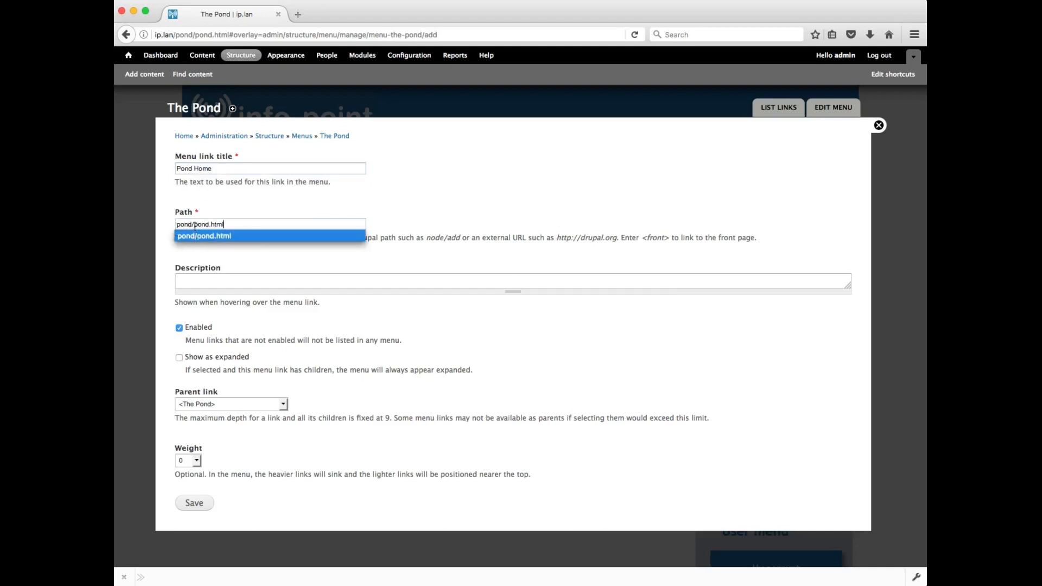
left_click(265, 224)
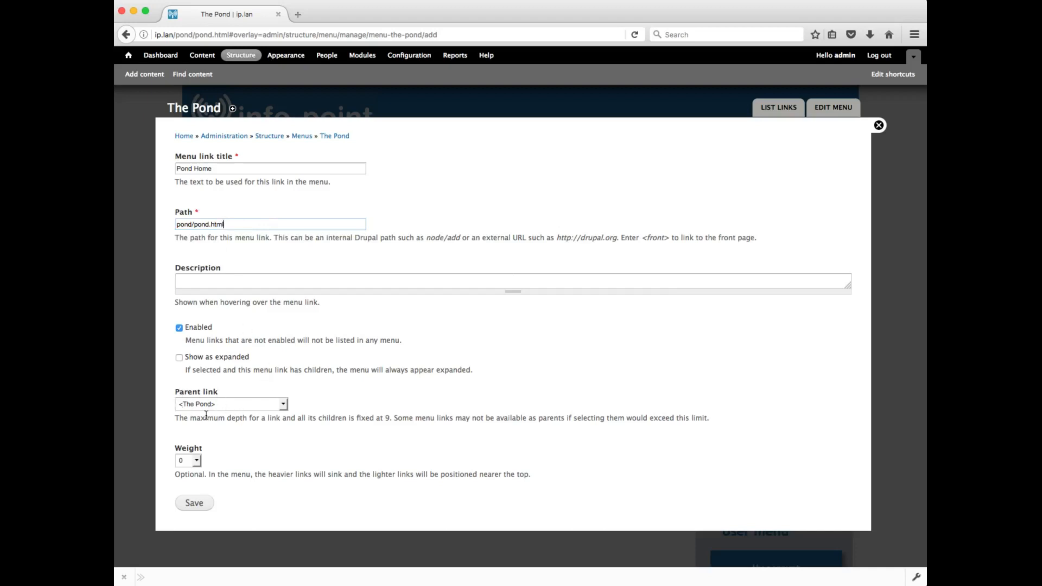
left_click(196, 504)
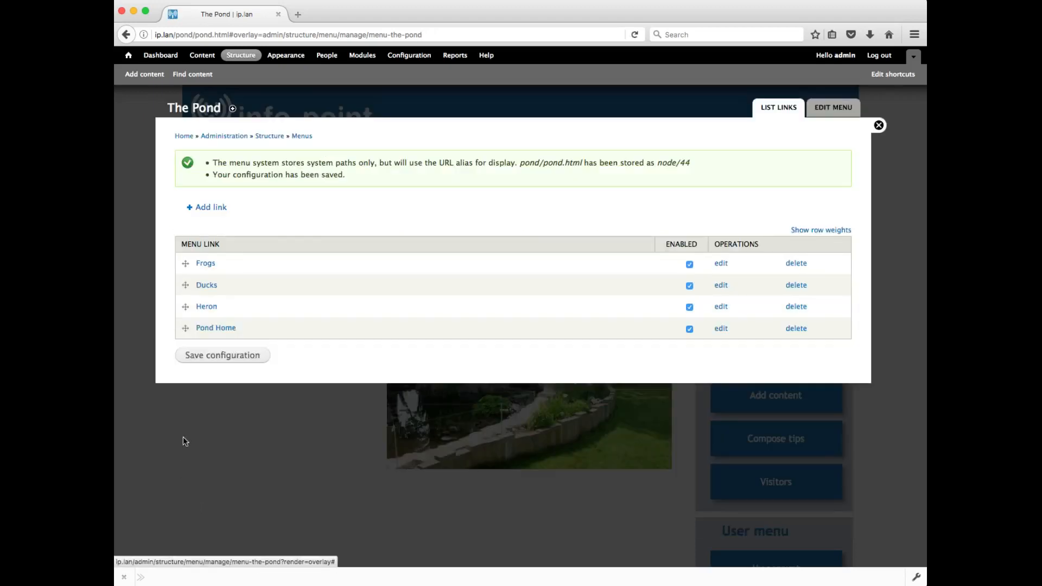
- Move the Pond Home link above Frogs in The Pond menu and save the menu configuration
left_click_drag(186, 330, 184, 272)
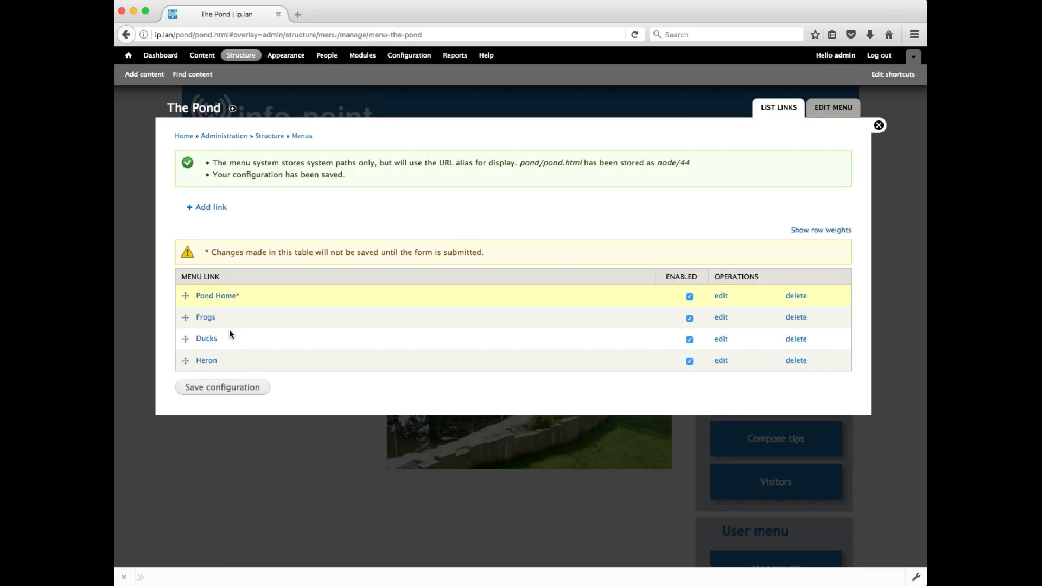
left_click(209, 391)
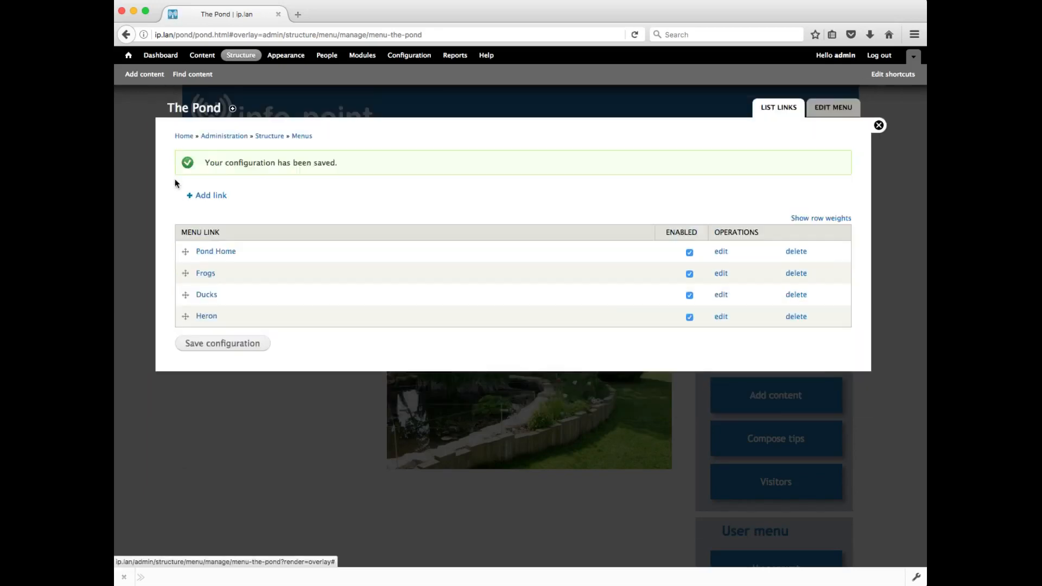
- Check The Pond menu from the home page by visiting the Pond, Frogs, Ducks and Heron pages
left_click(130, 58)
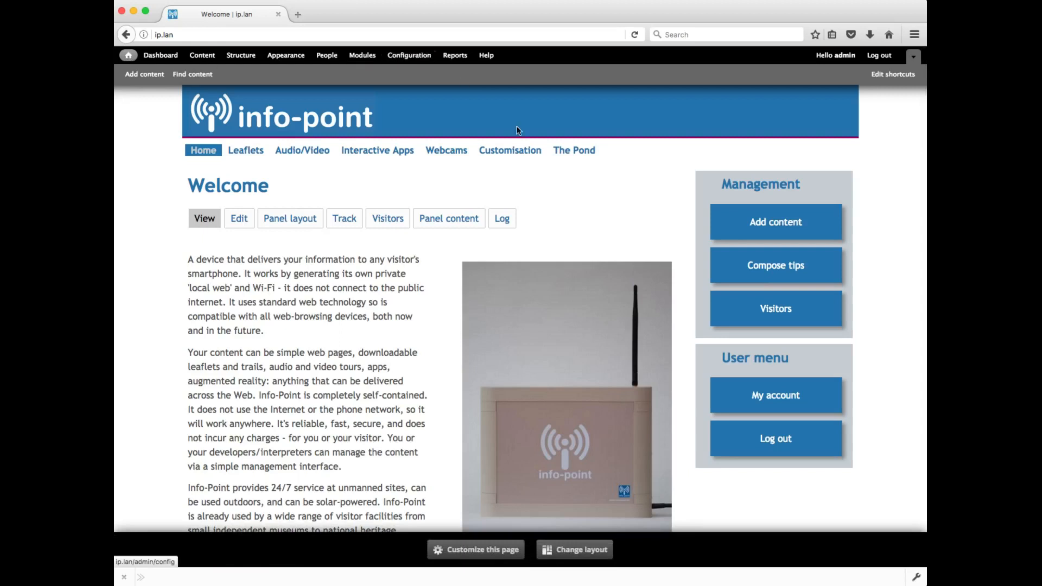
left_click(584, 153)
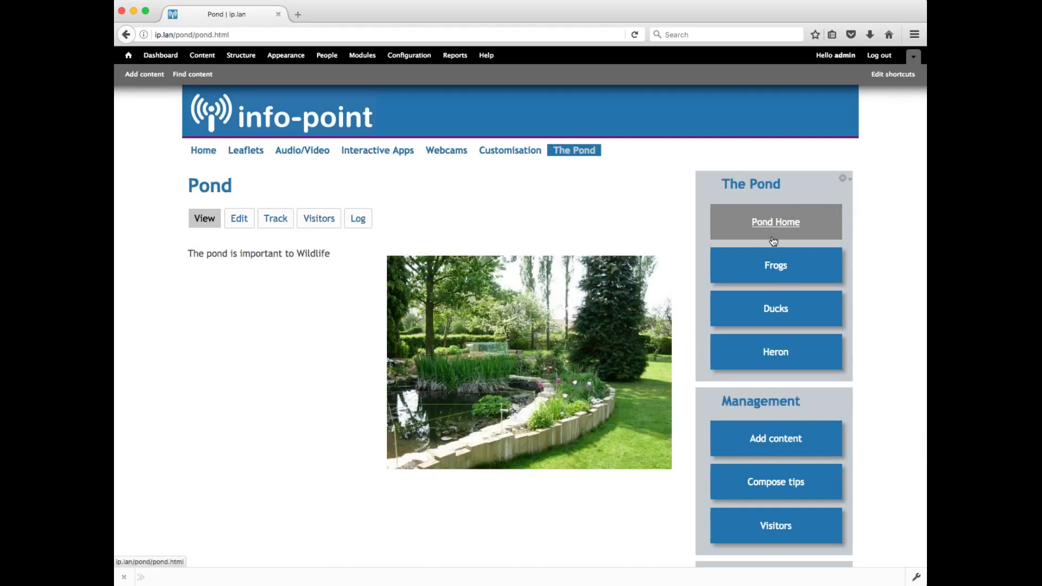
left_click(774, 270)
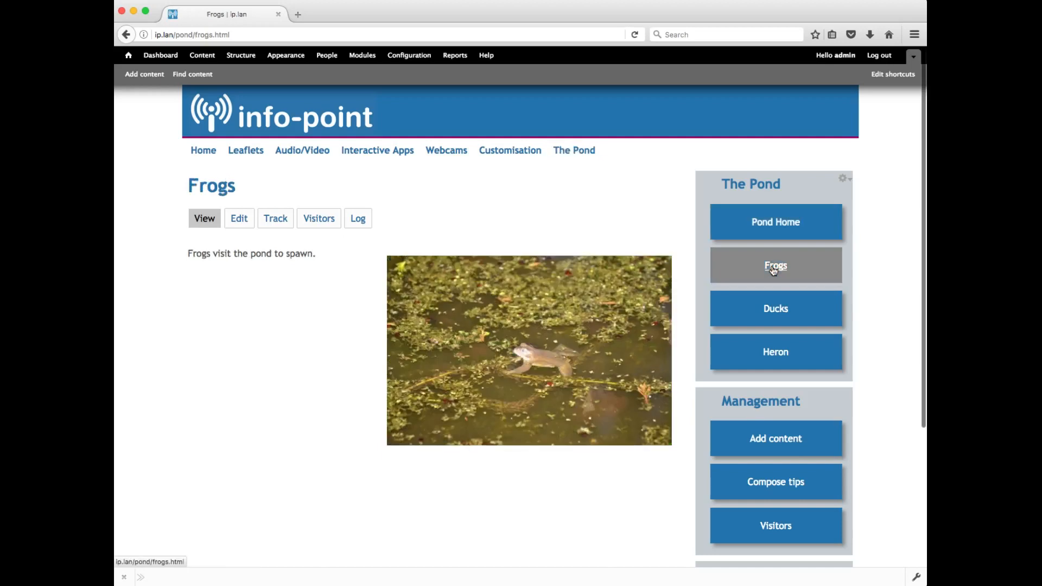
left_click(777, 313)
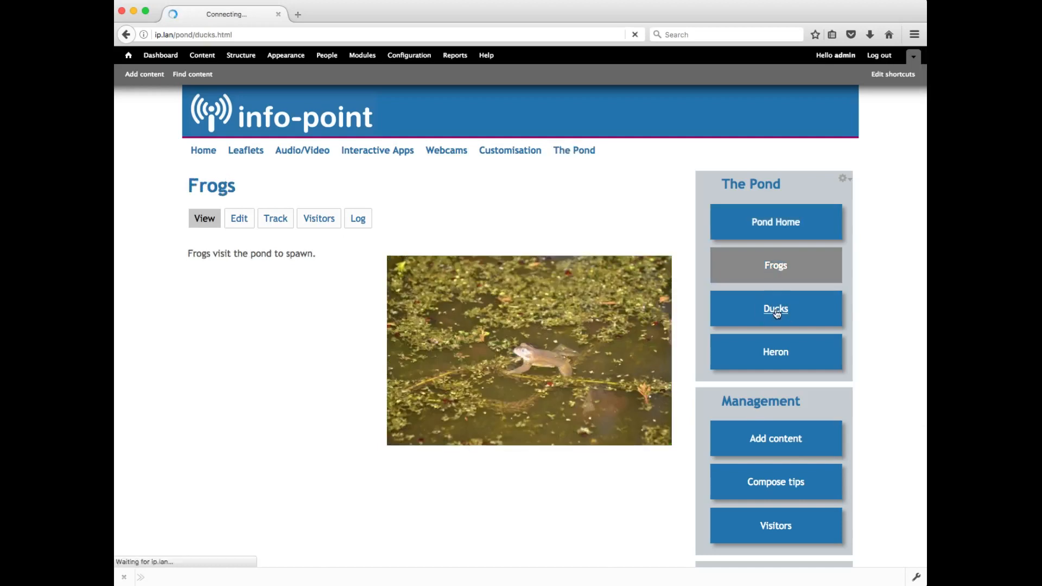
left_click(778, 359)
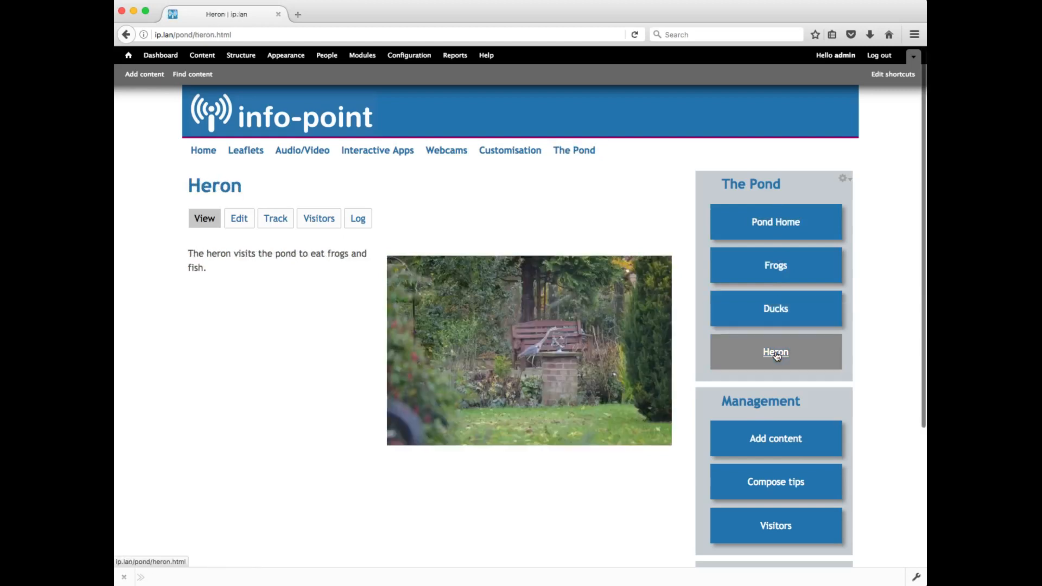
- Return to the Pond page through the Pond Home link and log out of the admin account
left_click(781, 223)
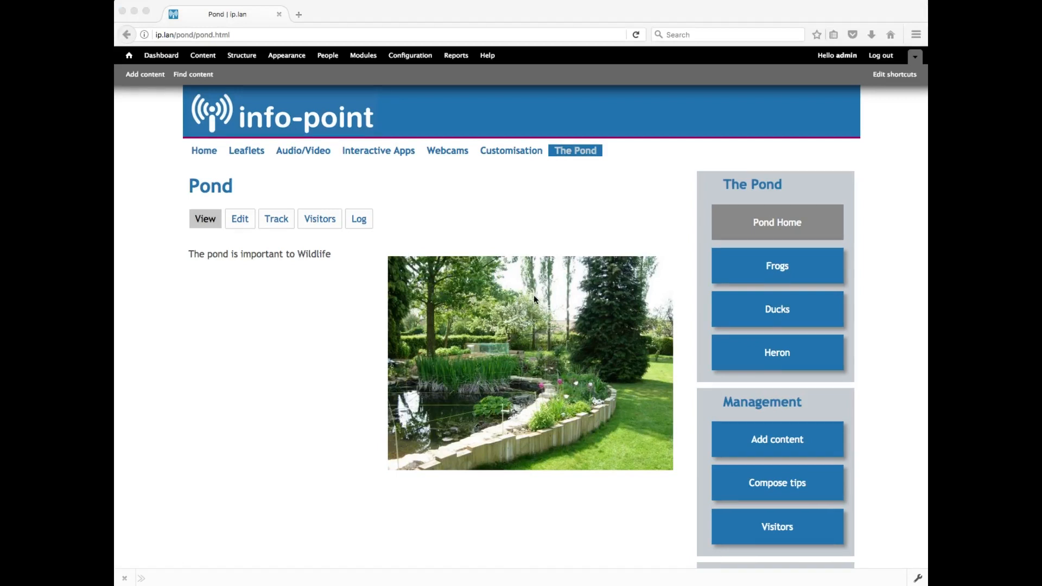
left_click(881, 58)
left_click(882, 58)
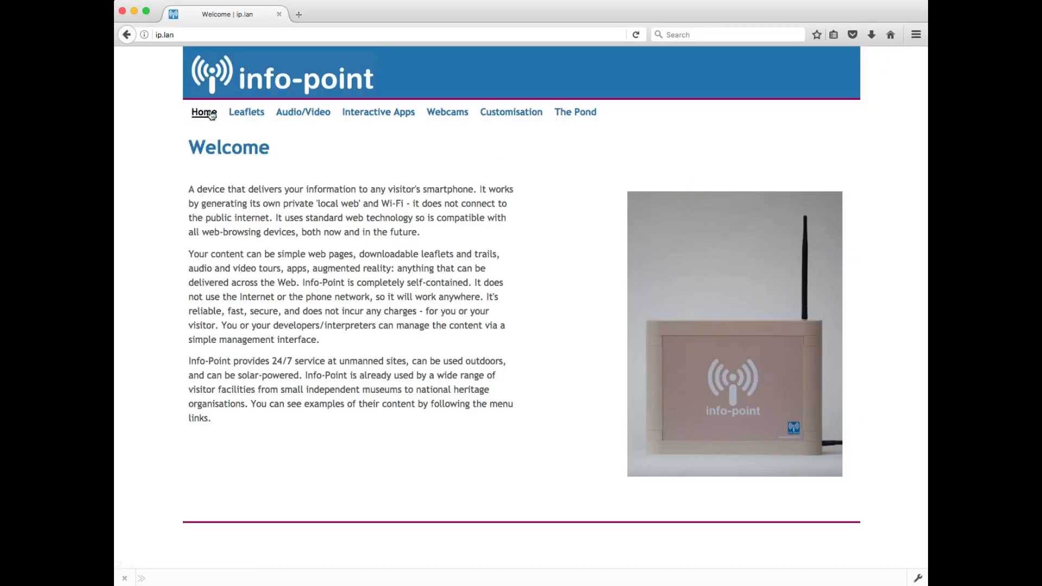
- Check The Pond menu as a logged-out visitor by visiting the Pond, Frogs, Ducks and Heron pages and returning to Pond Home
left_click(570, 115)
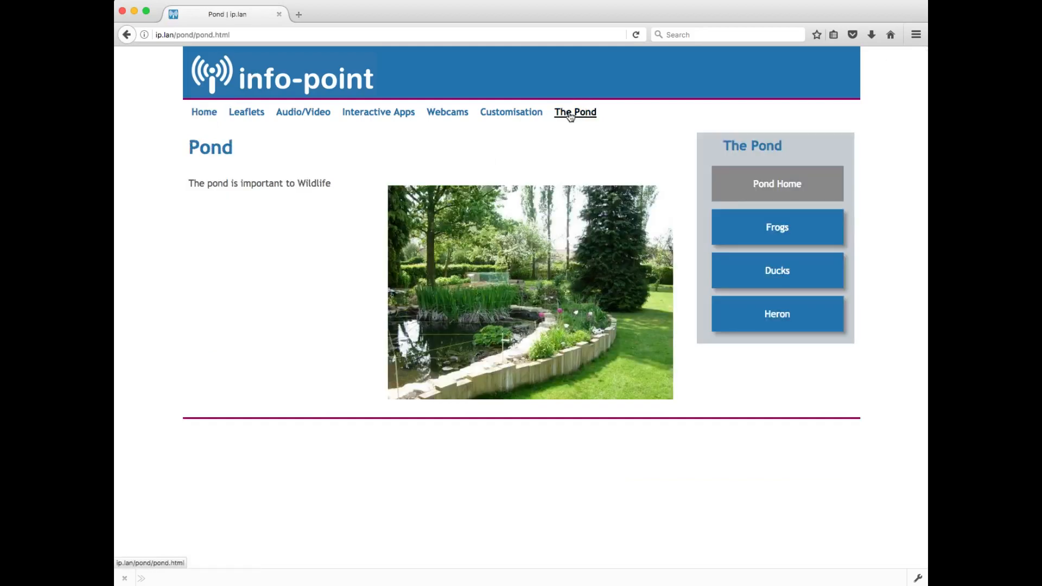
left_click(771, 231)
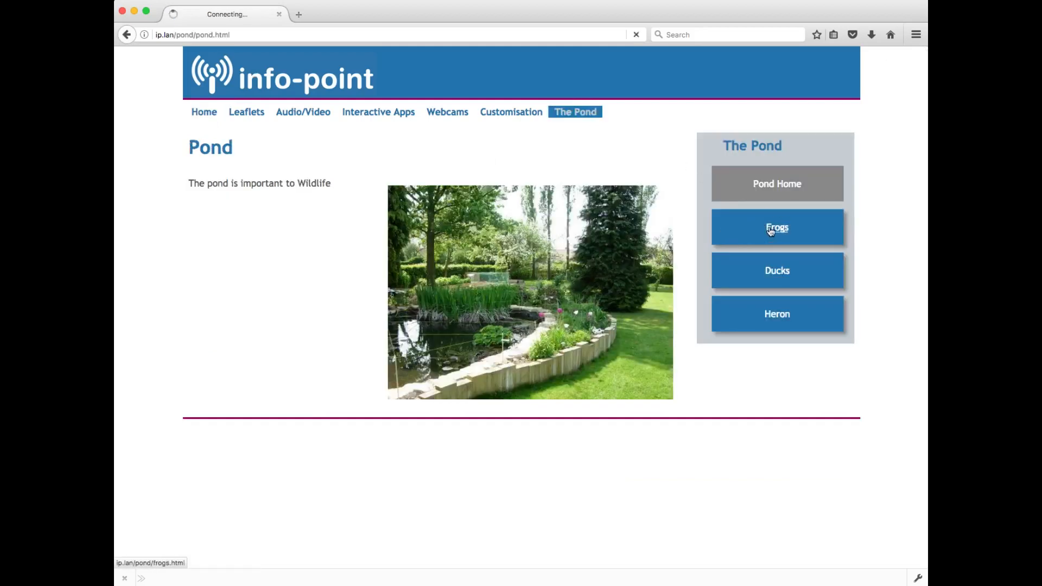
left_click(772, 274)
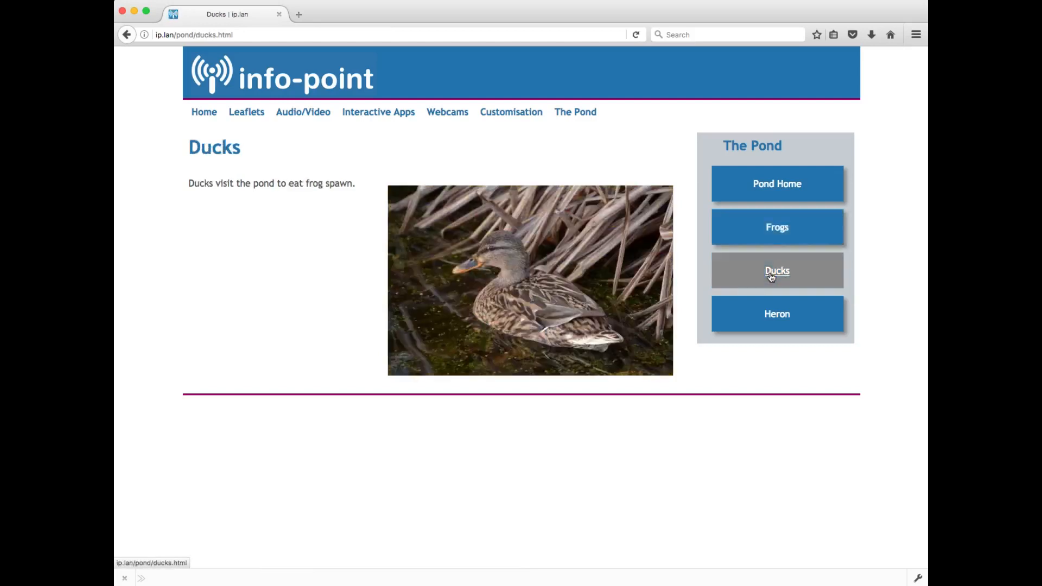
left_click(779, 316)
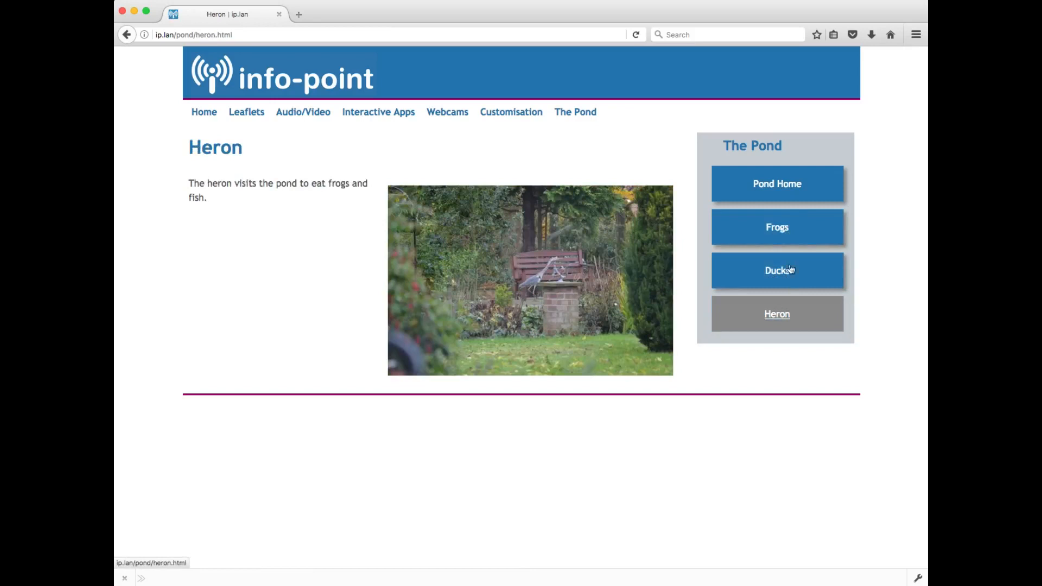
left_click(792, 190)
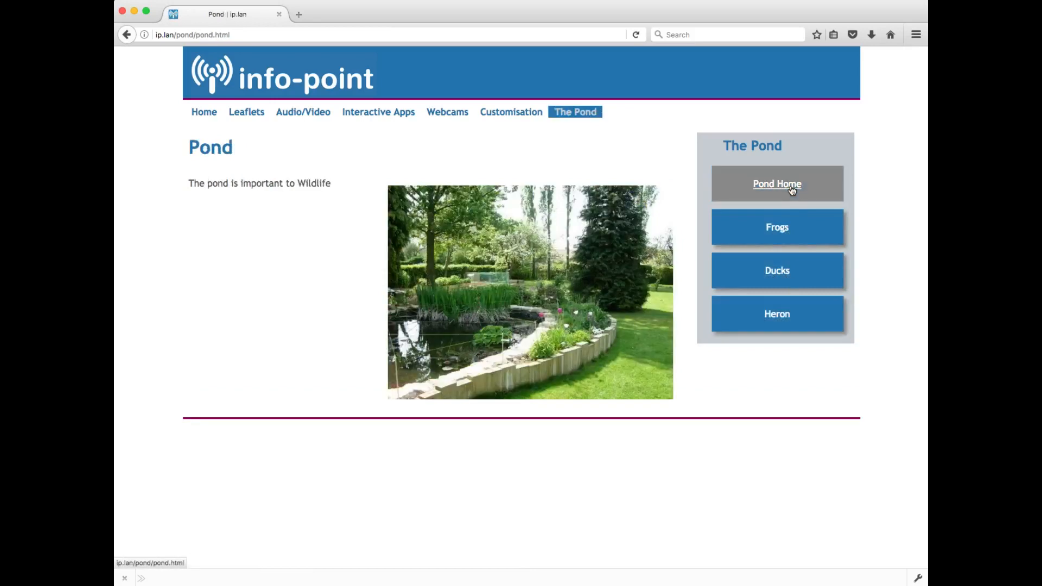